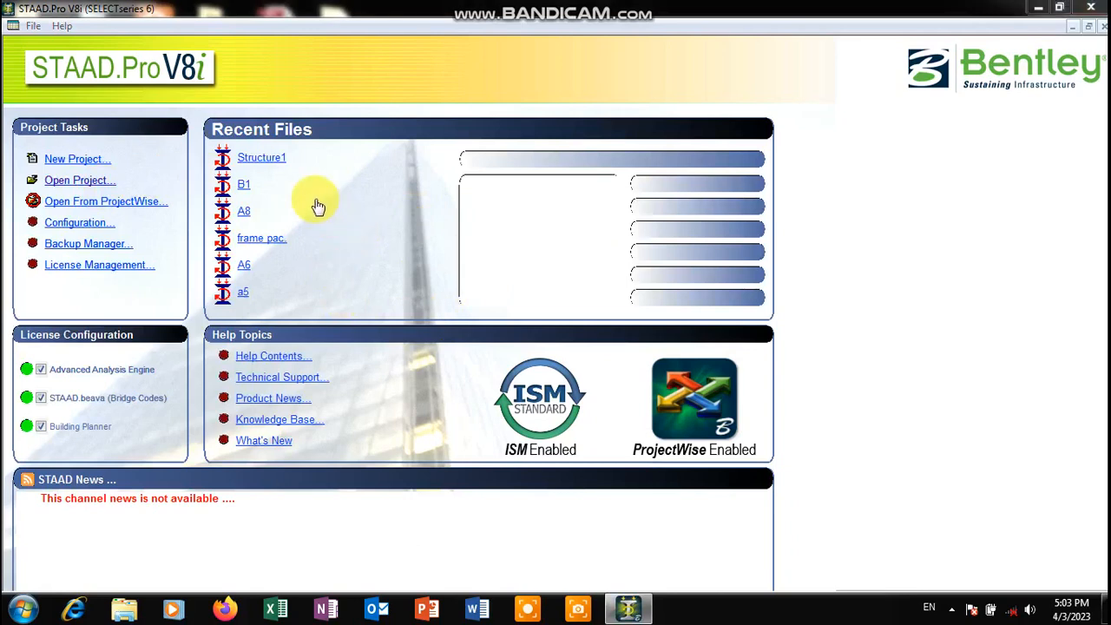
- Create a new Space model named s1 with meter and kilonewton units, starting in Add Beam mode
click(687, 533)
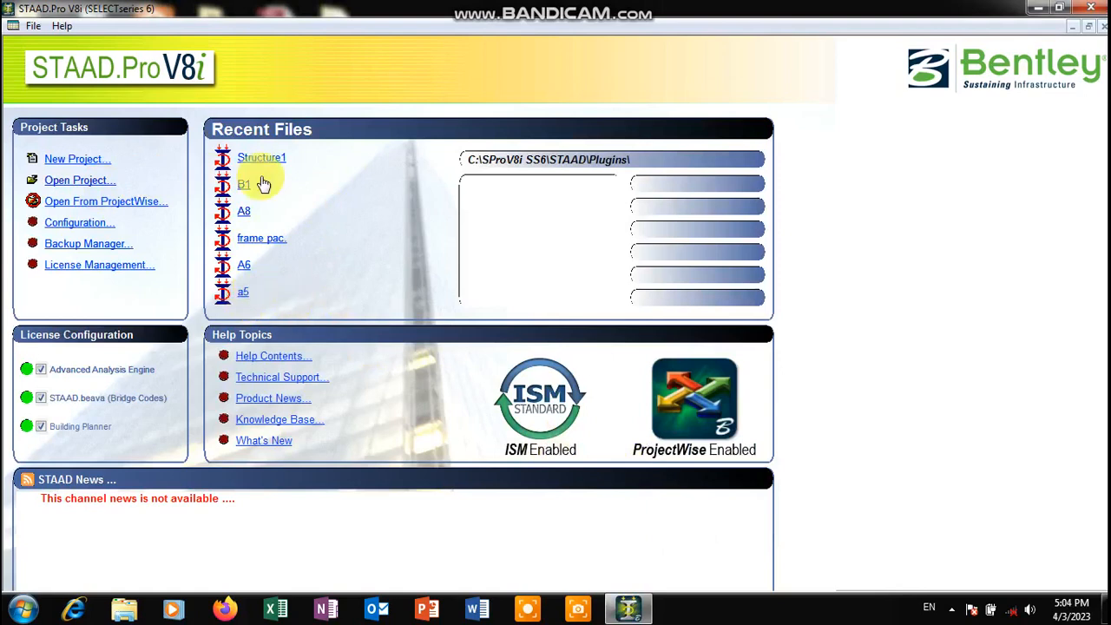
click(93, 165)
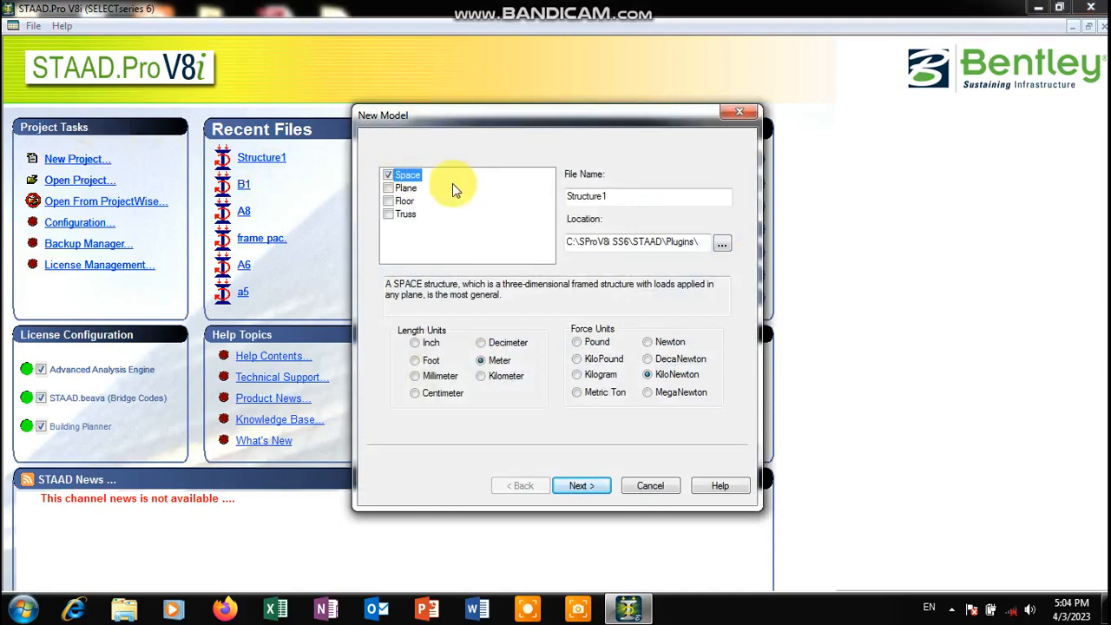
double_click(633, 195)
text(s1)
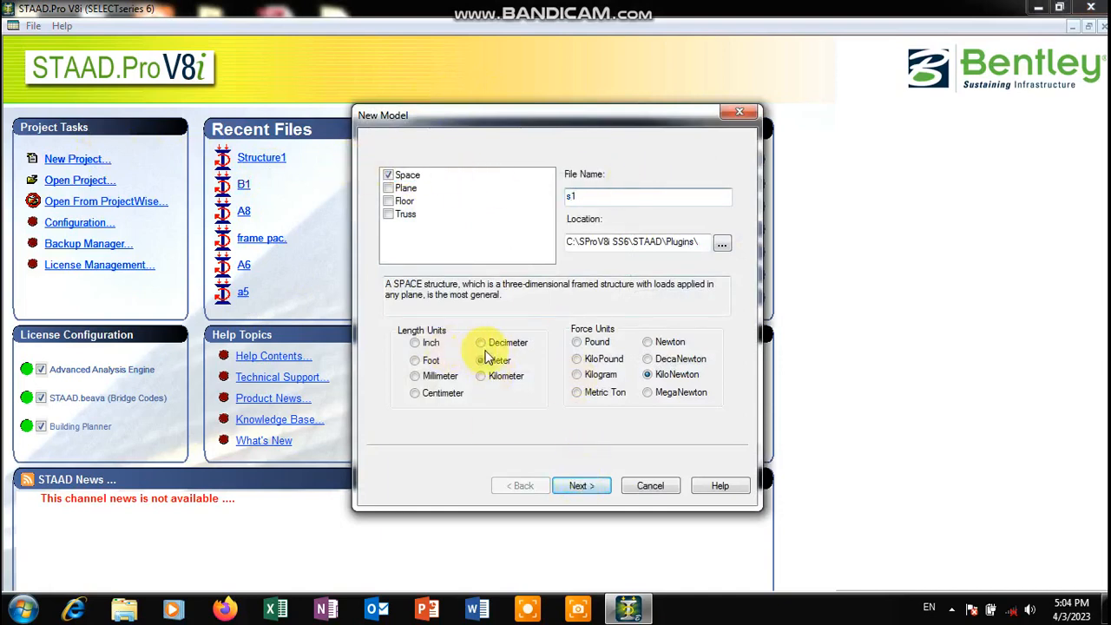
click(587, 485)
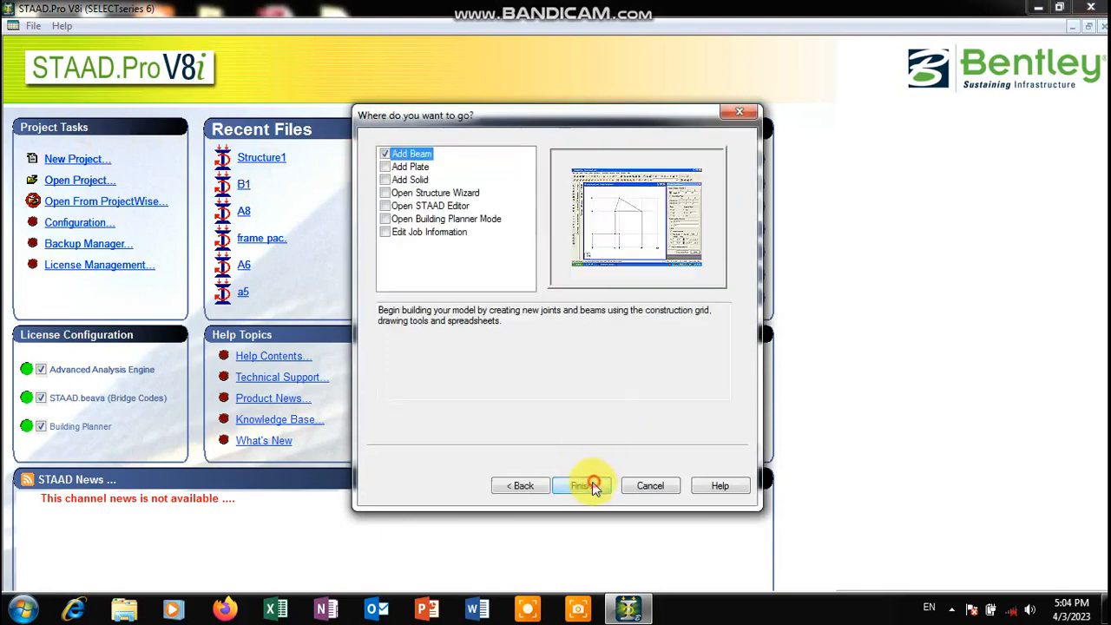
click(591, 486)
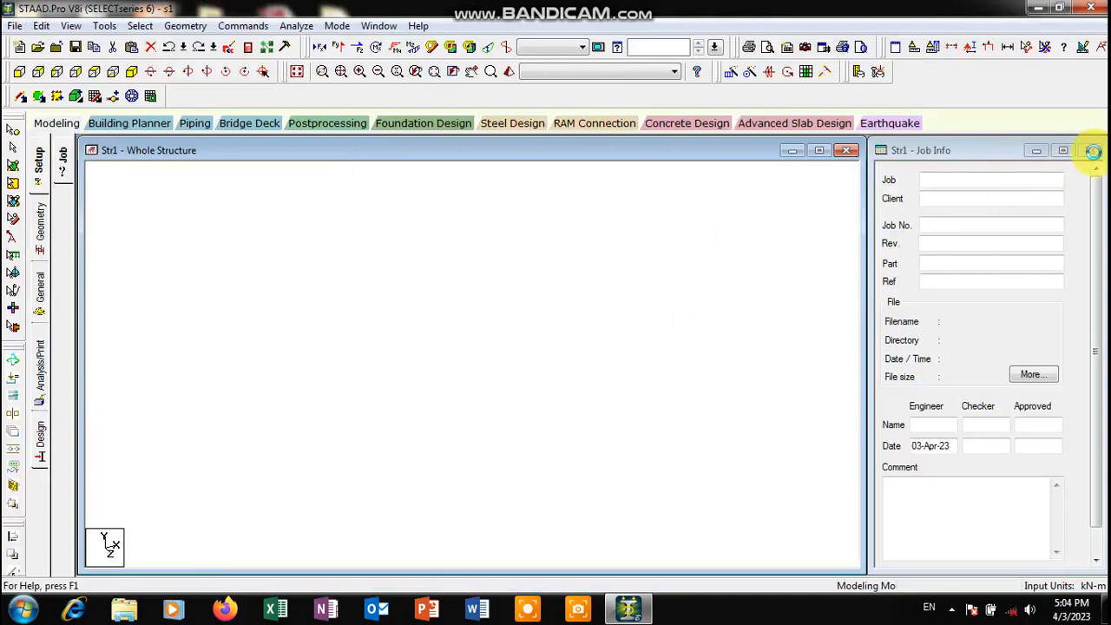
- Close the Nodes and Beams tables and maximize the Whole Structure view
click(1103, 141)
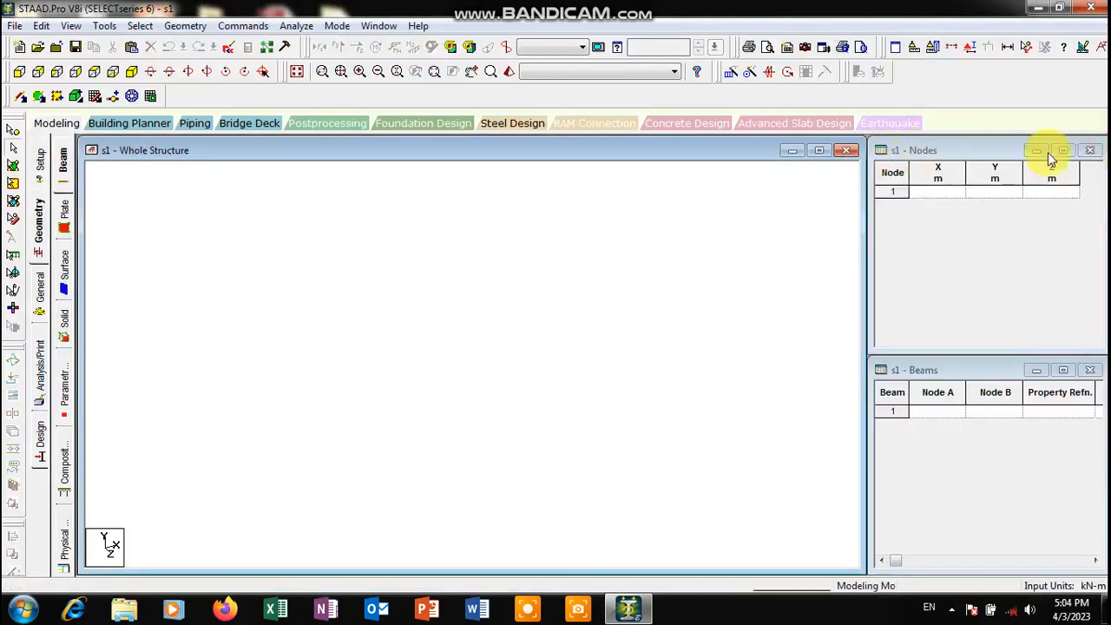
click(1092, 151)
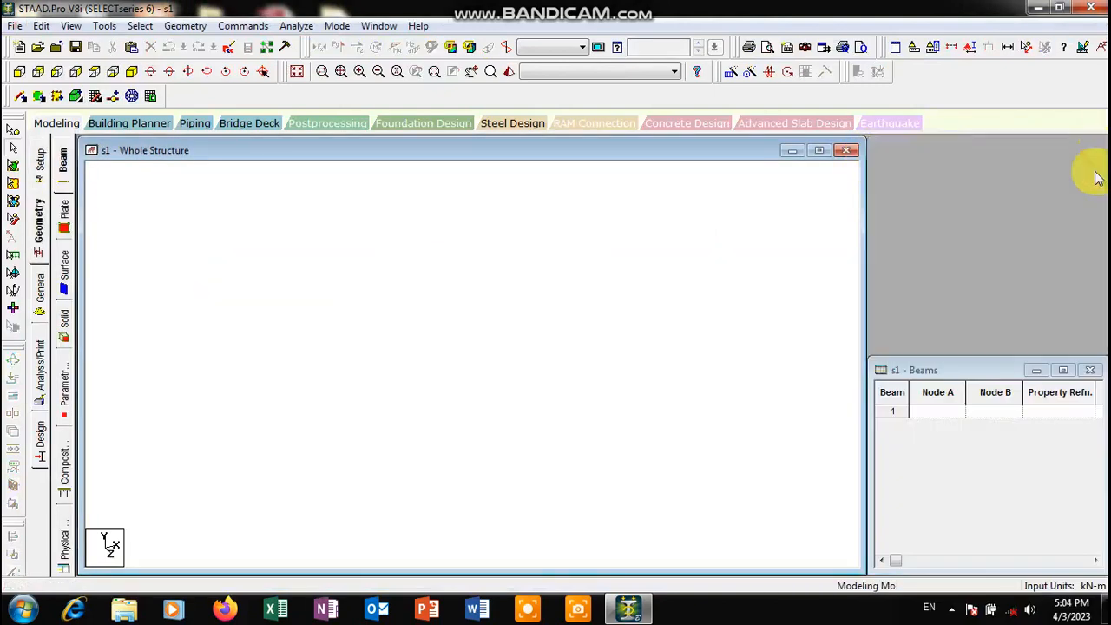
click(1090, 371)
click(821, 153)
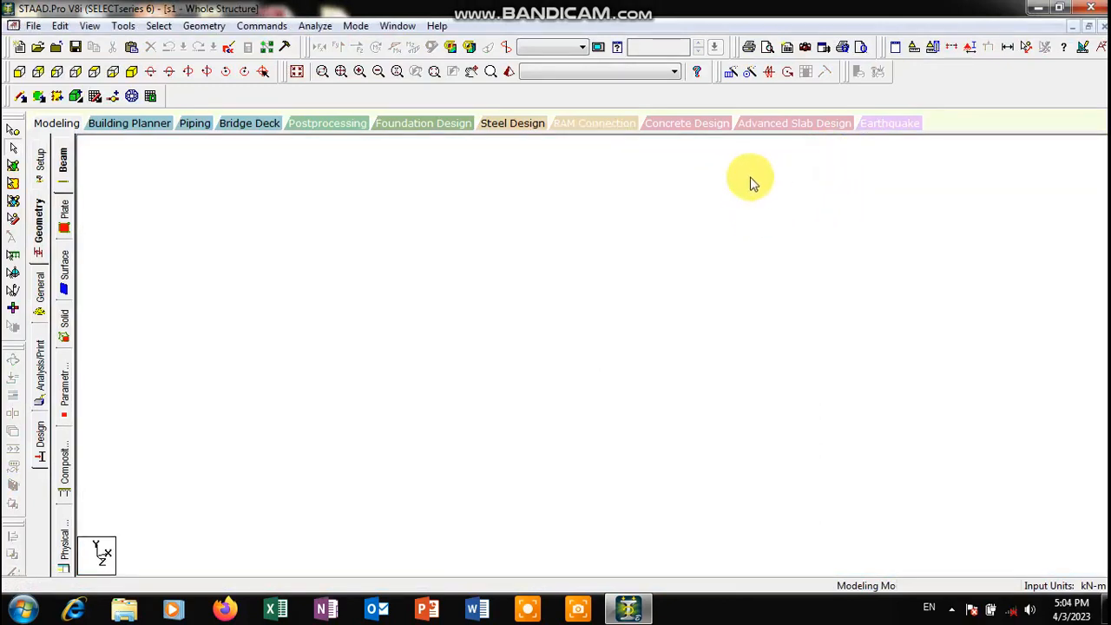
- Run the Structure Wizard and choose Truss Models as the prototype model type
click(204, 28)
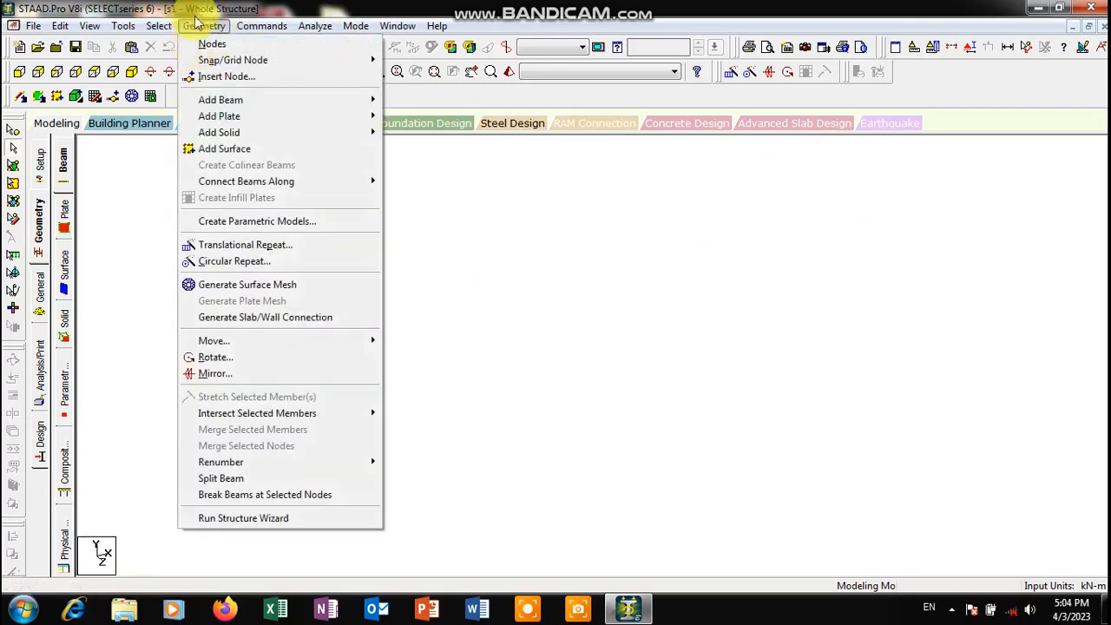
click(206, 28)
click(206, 28)
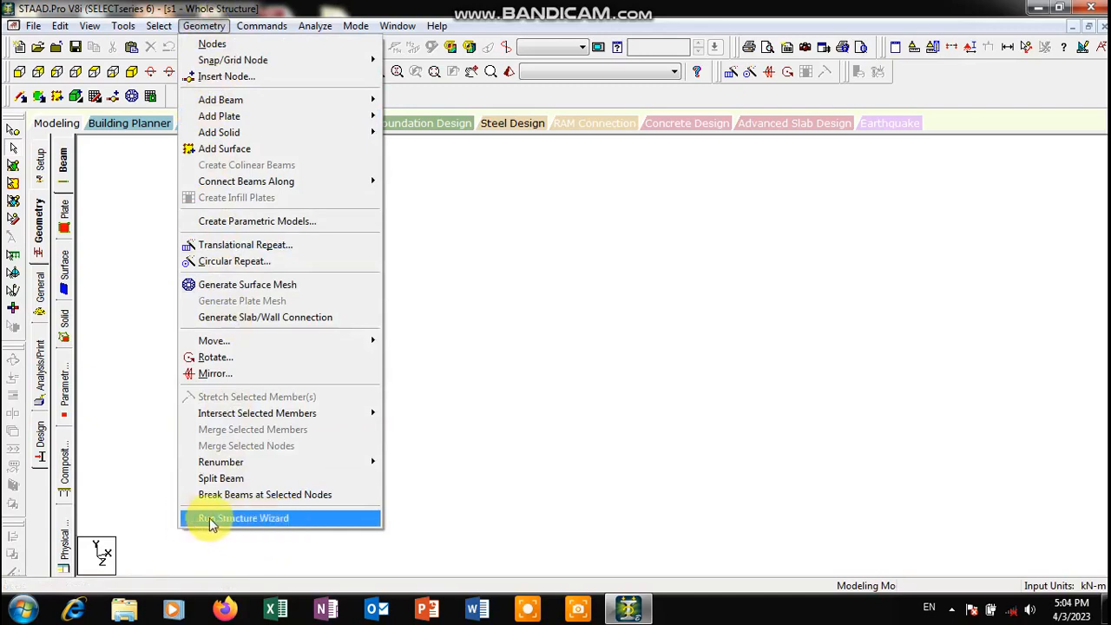
click(279, 521)
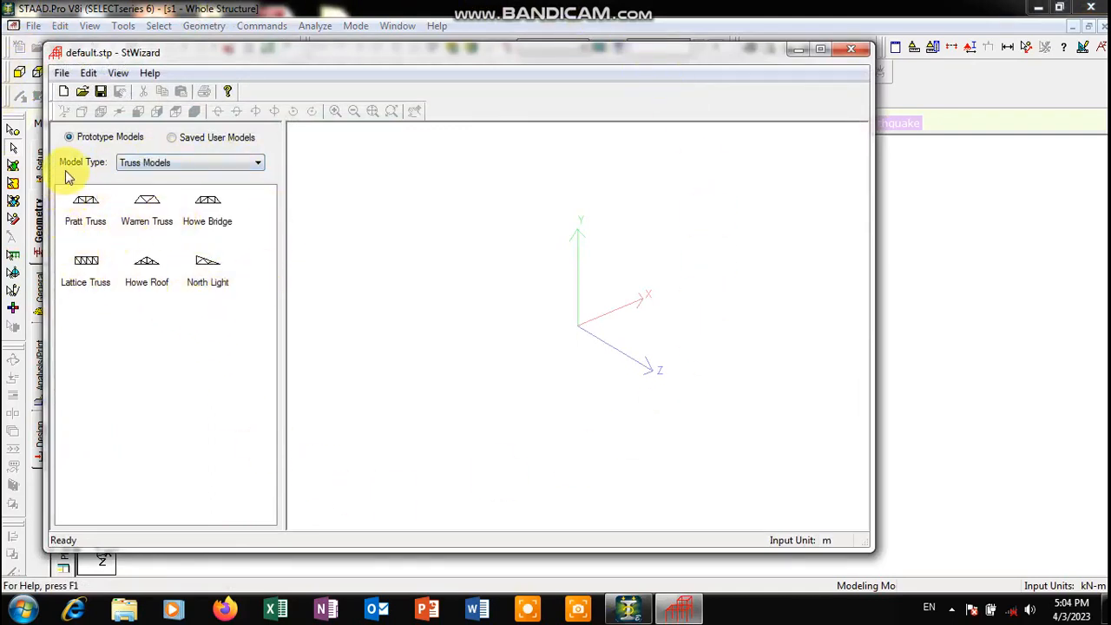
click(141, 165)
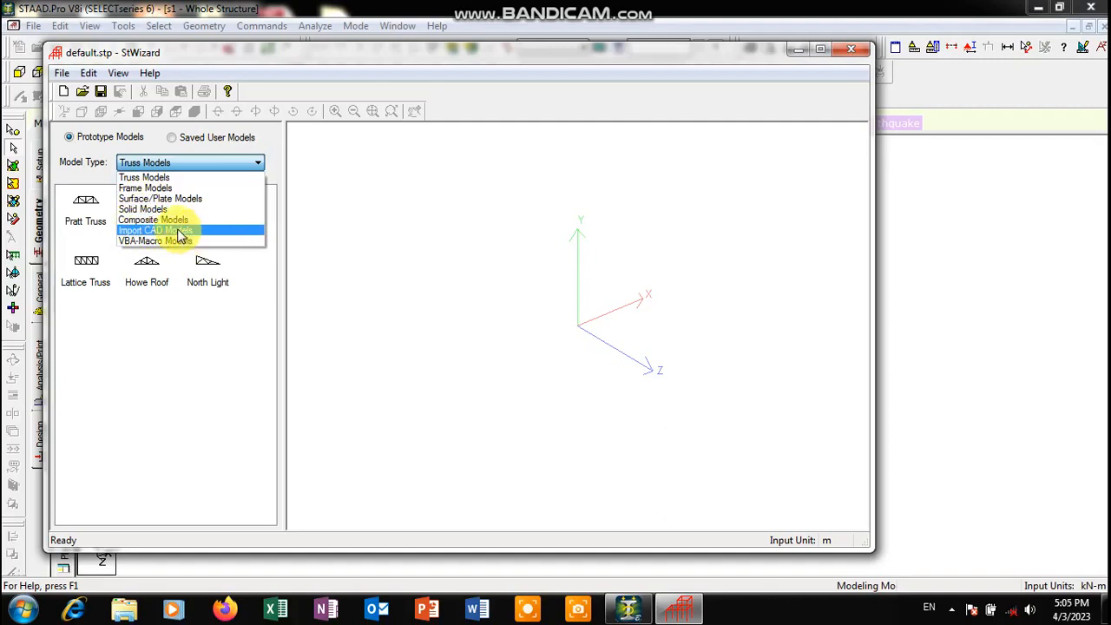
click(148, 178)
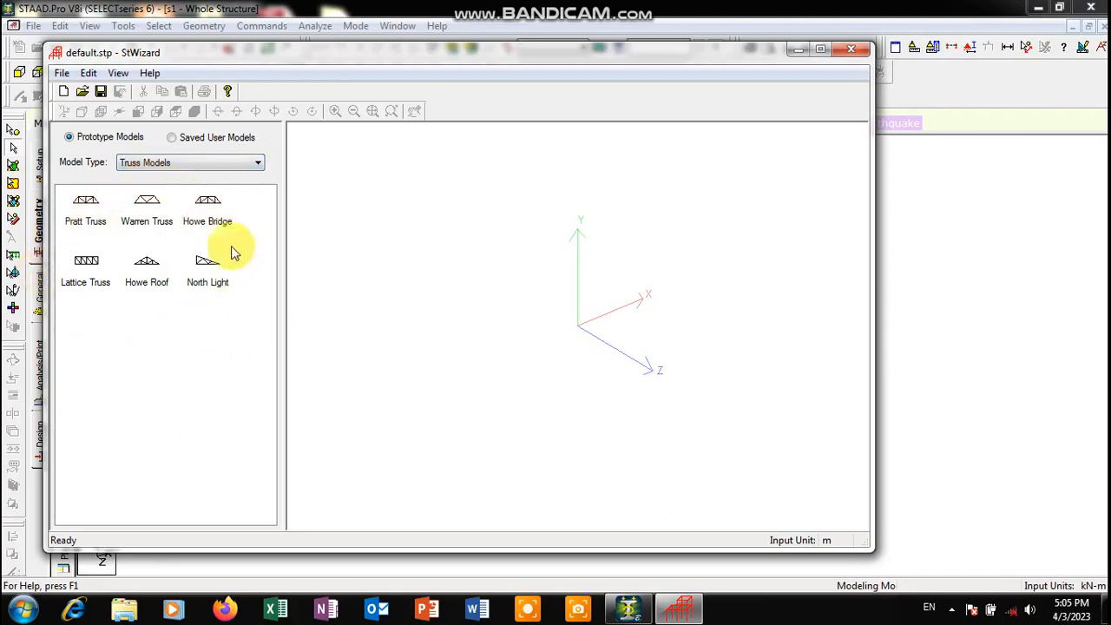
- Look through the available truss prototypes, from Pratt Truss and Warren Truss to Howe Roof and North Light
click(78, 228)
click(141, 224)
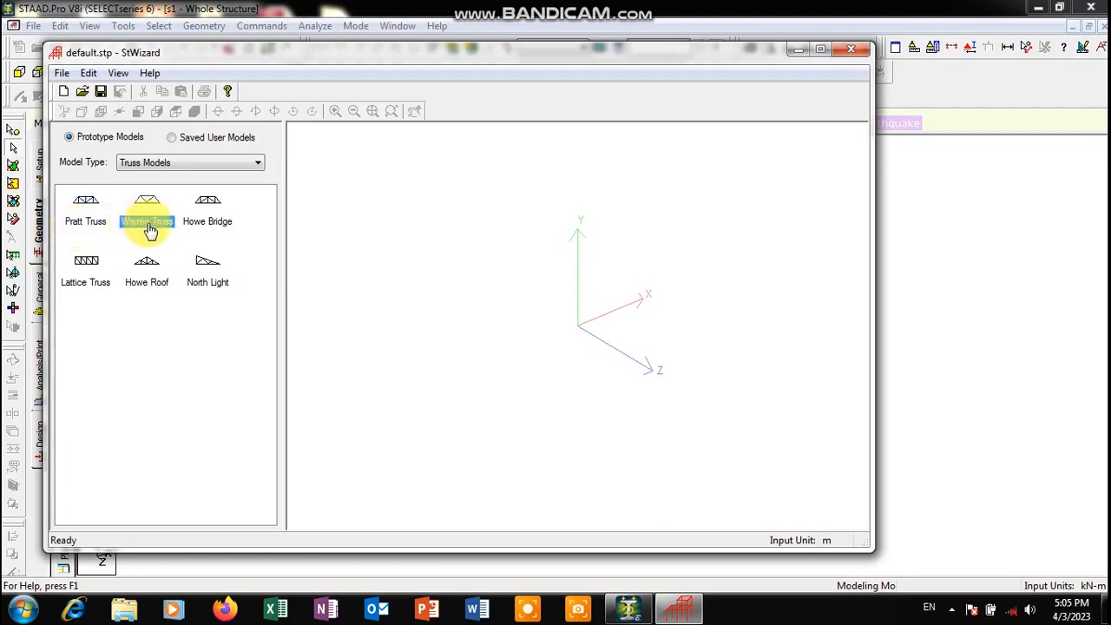
click(212, 228)
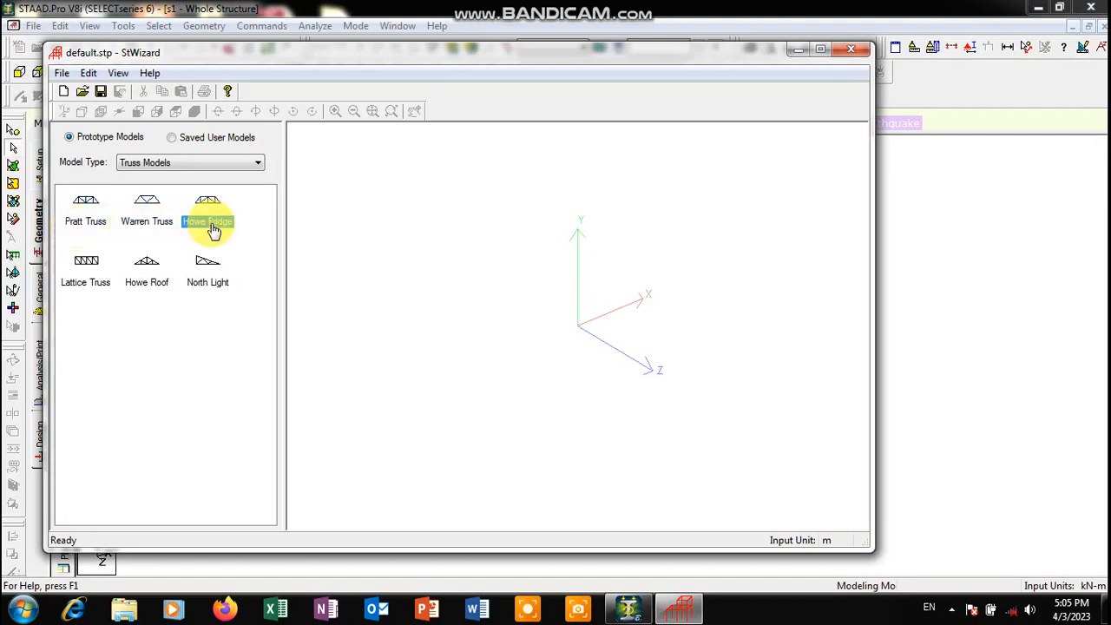
click(100, 293)
click(160, 293)
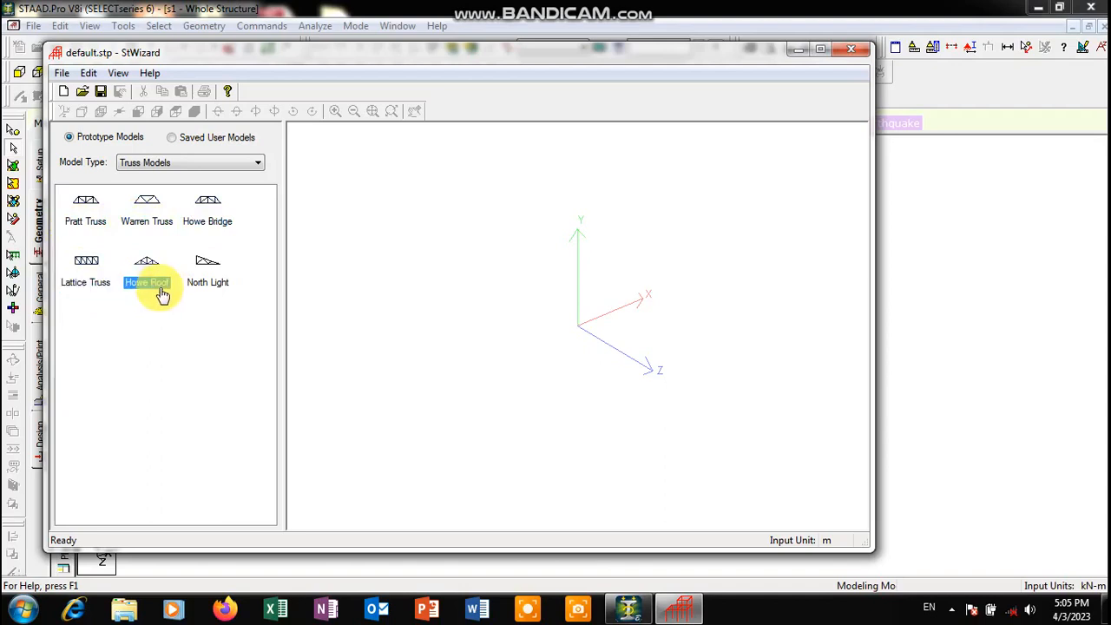
click(217, 292)
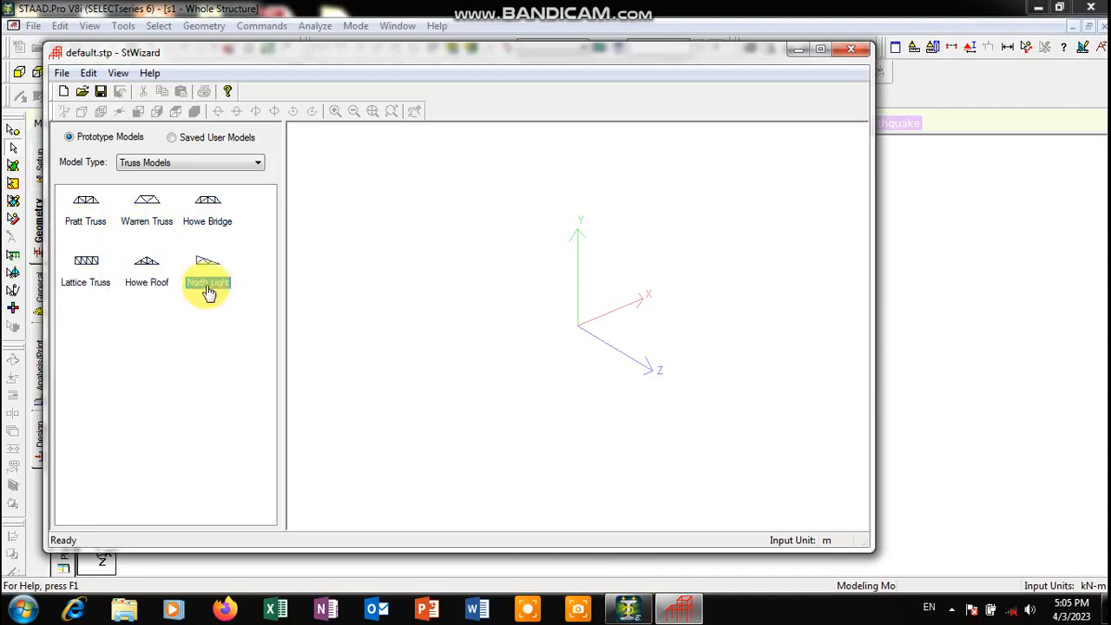
- Generate a Pratt Truss 50 m long, 10 m high and 10 m wide, with 3 bays along the length and 1 along the width
click(88, 212)
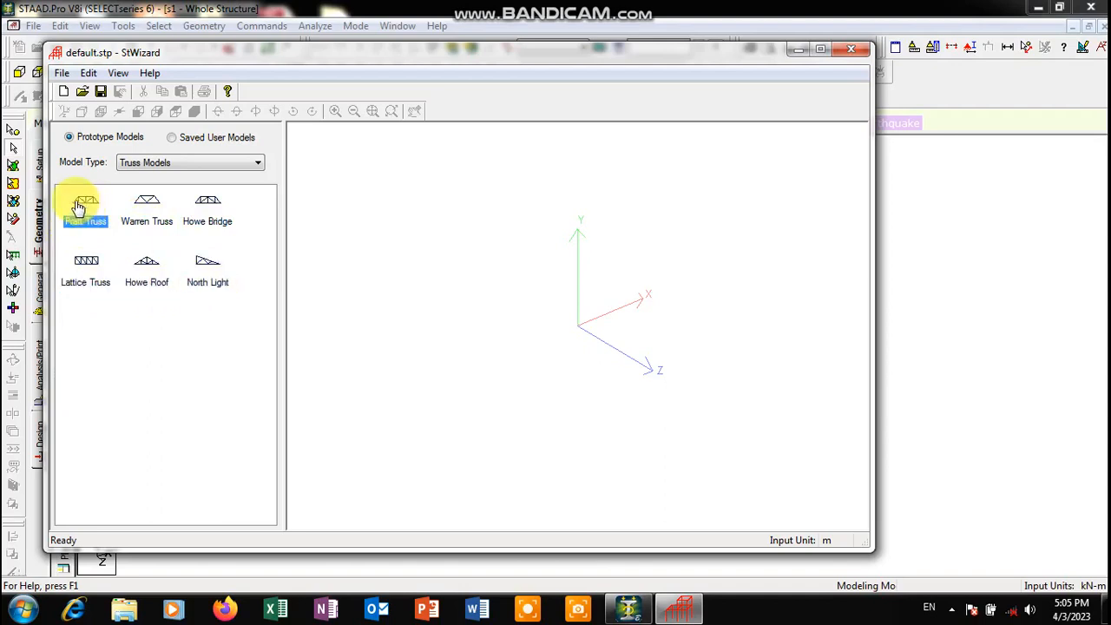
double_click(85, 208)
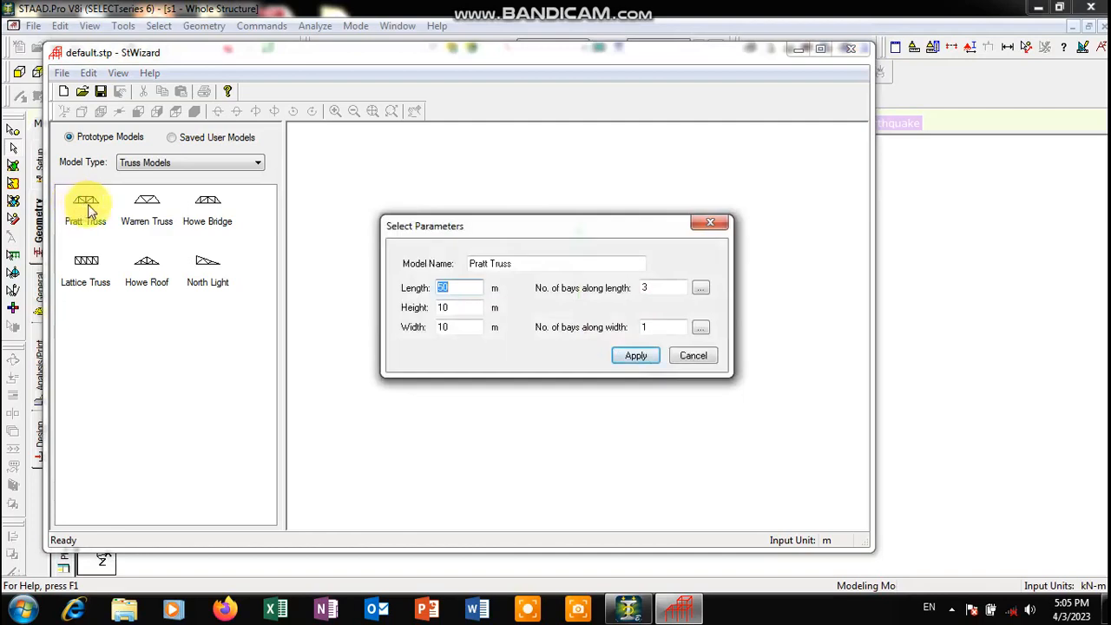
drag(512, 224, 218, 179)
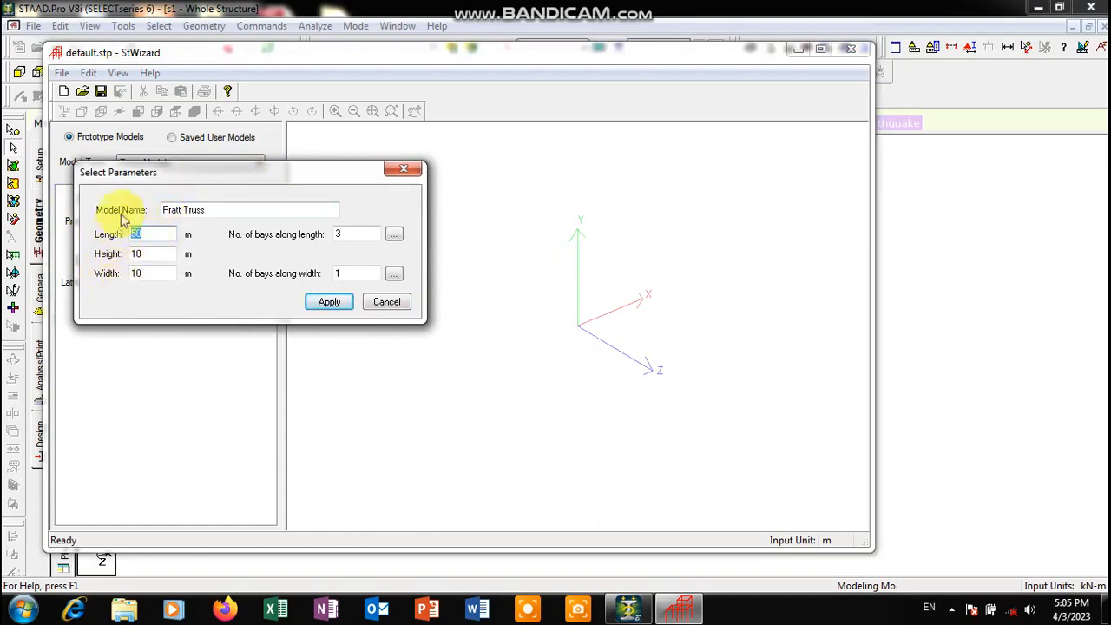
drag(107, 172, 234, 173)
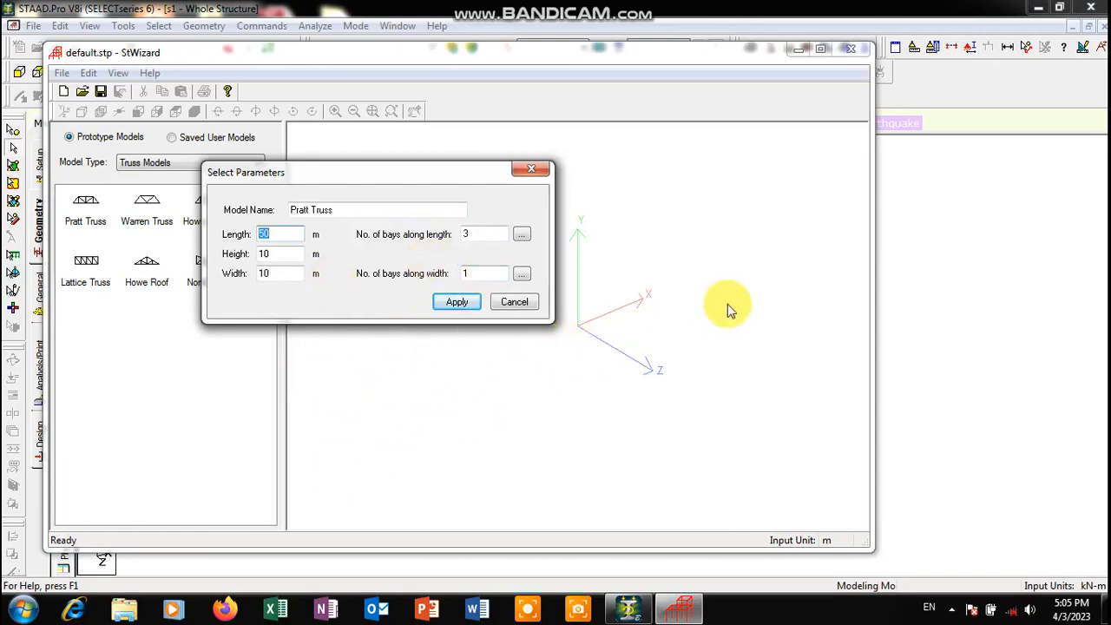
click(483, 234)
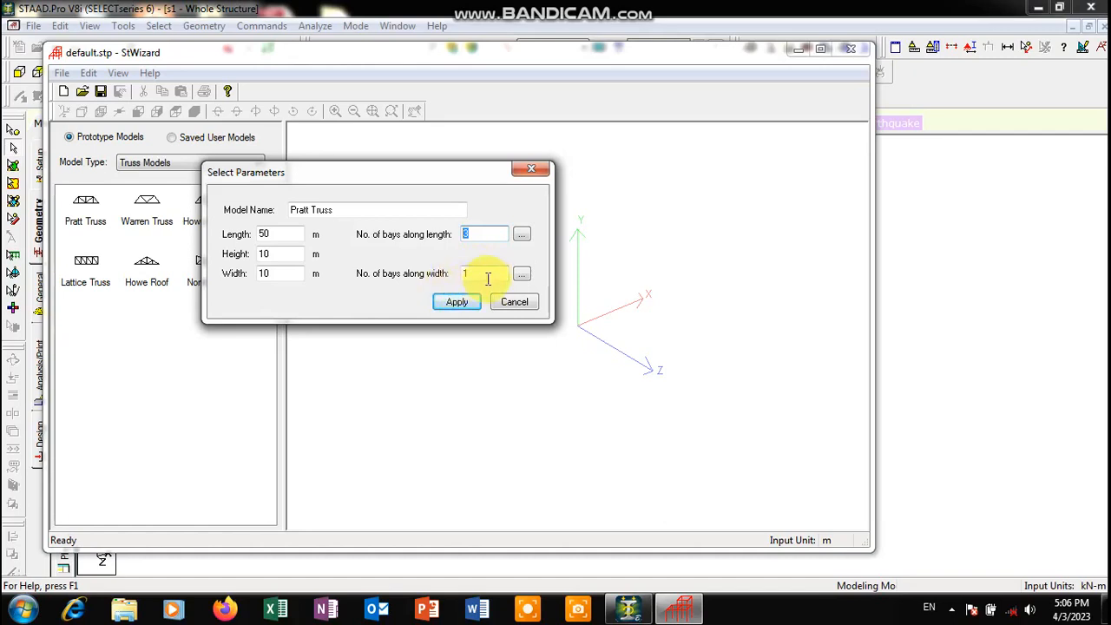
click(522, 235)
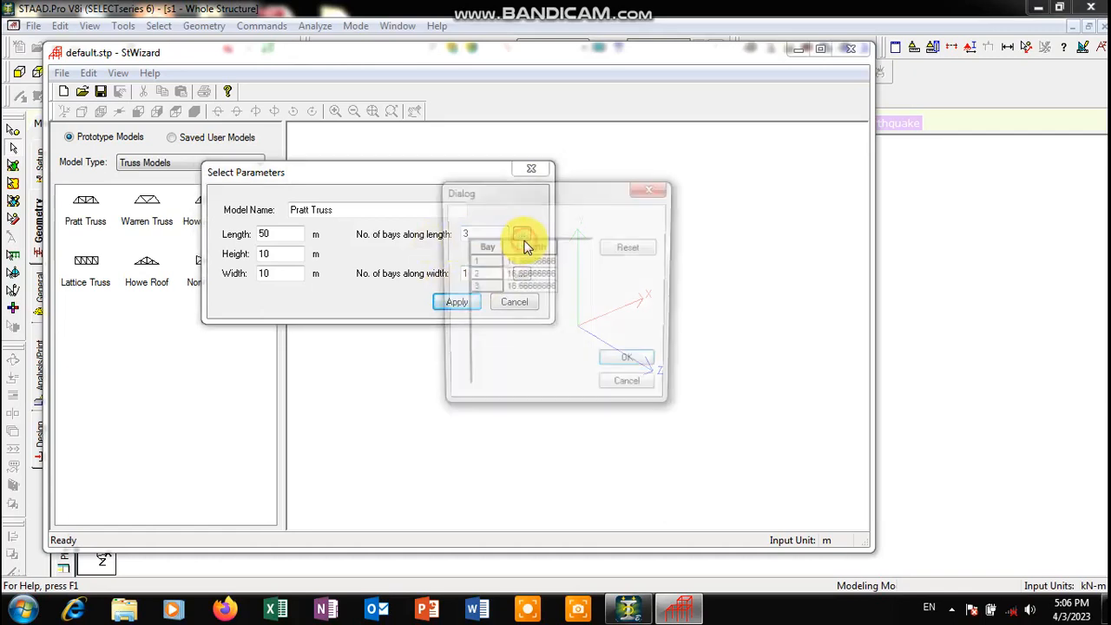
click(652, 188)
click(520, 235)
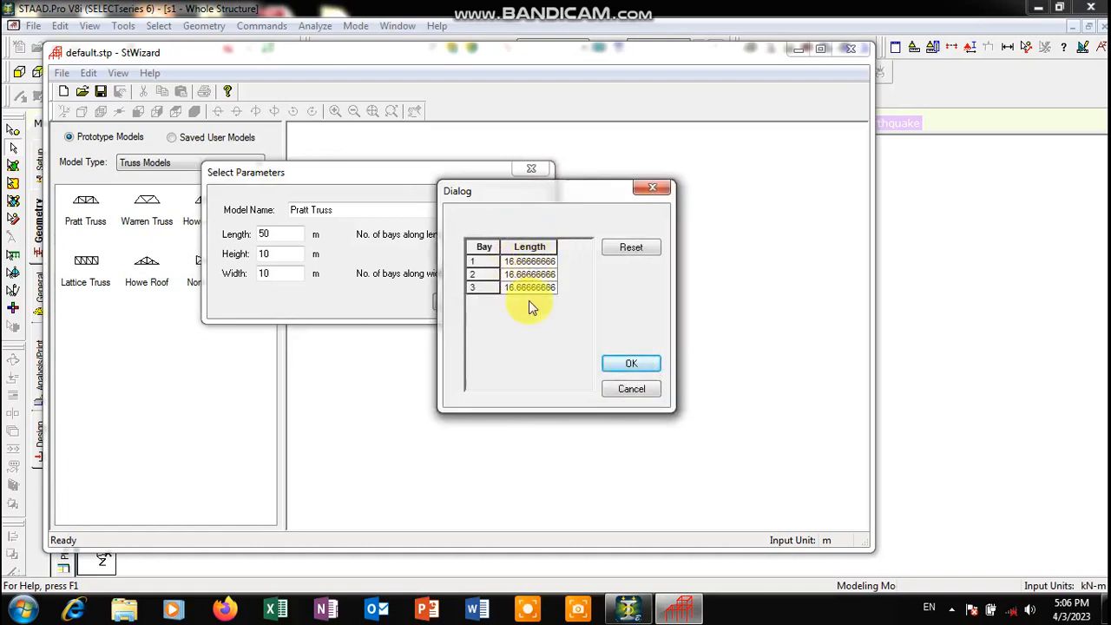
click(646, 191)
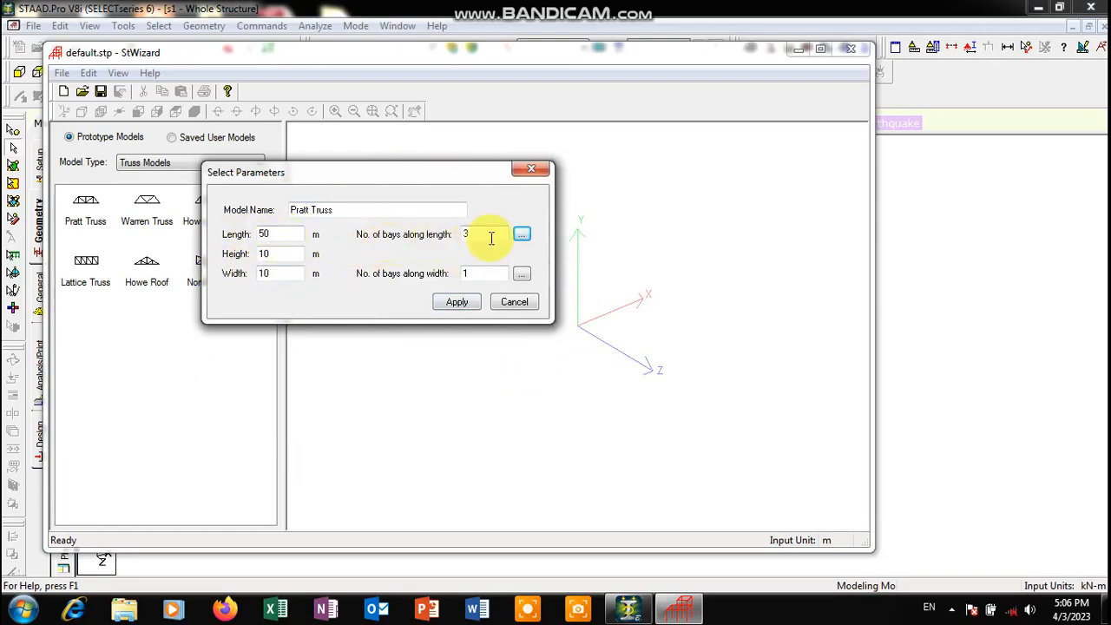
click(458, 304)
- Examine the generated Pratt truss from several angles, including its bays along the length and width
drag(515, 318, 565, 355)
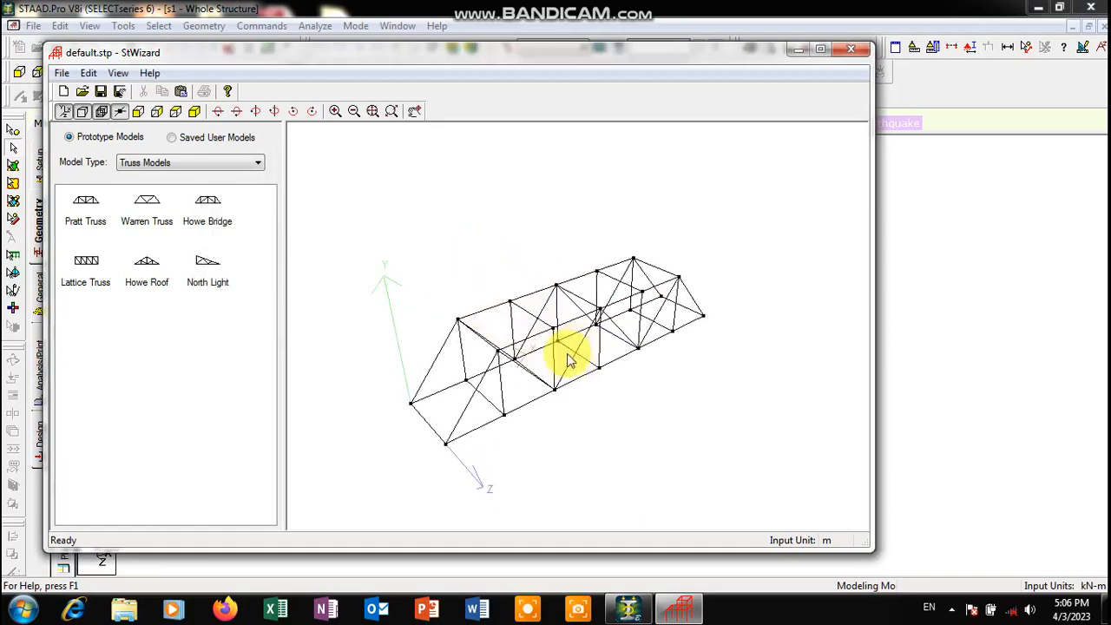
drag(689, 343, 489, 484)
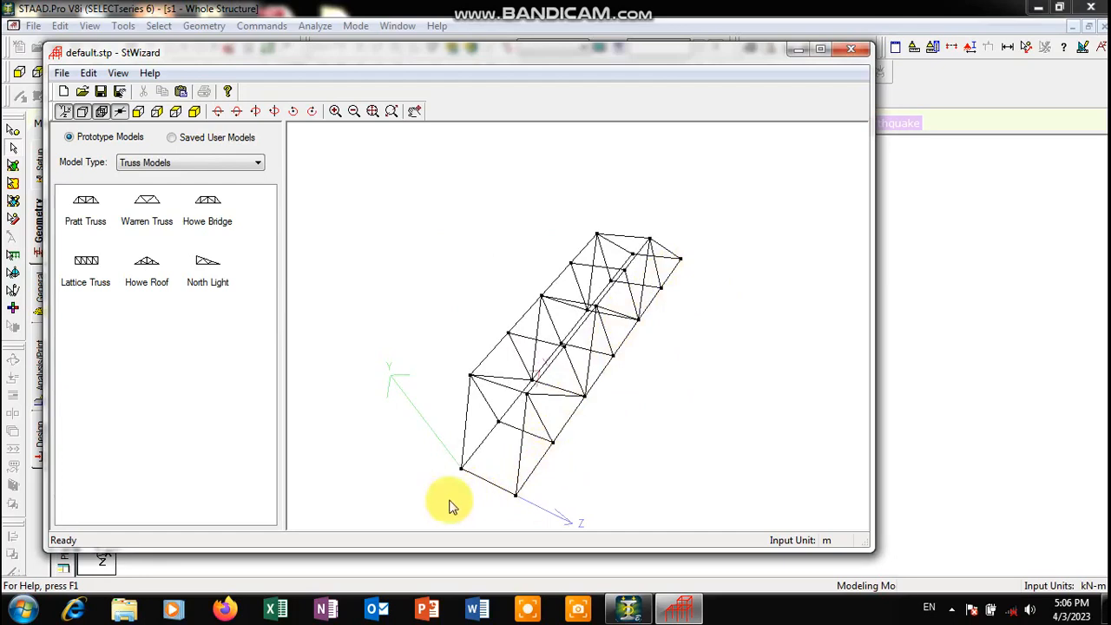
drag(646, 473, 494, 392)
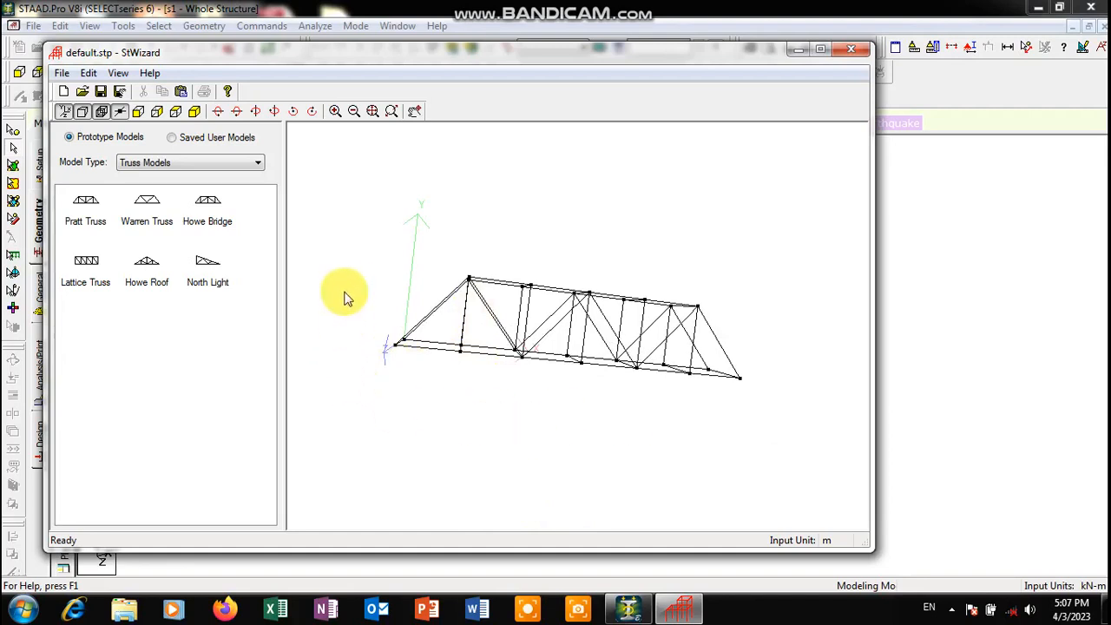
drag(378, 373, 502, 507)
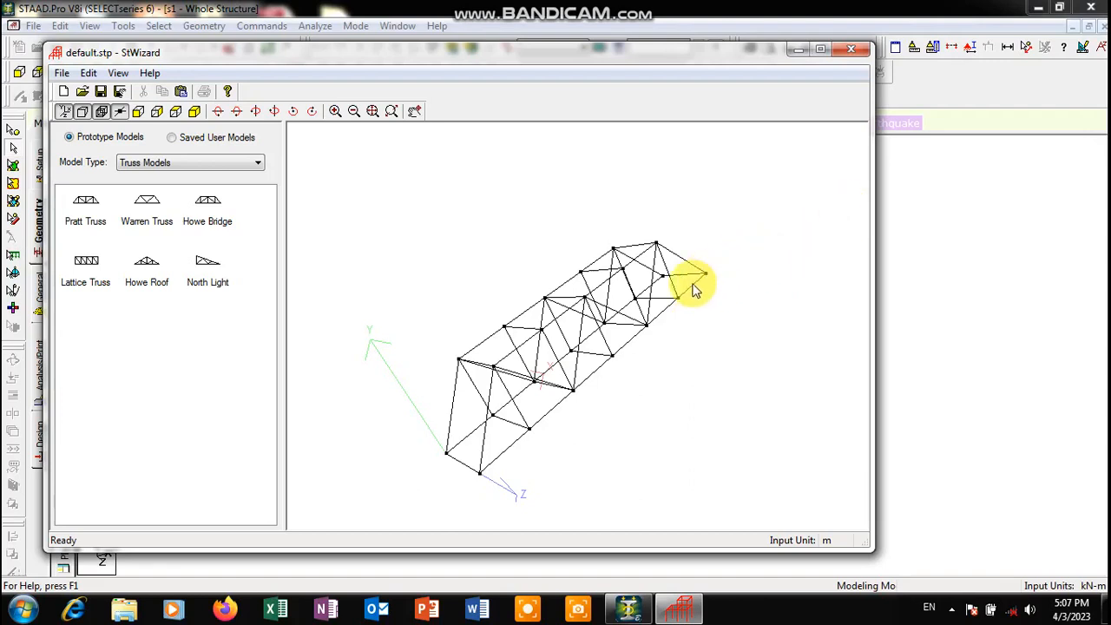
drag(626, 392, 807, 427)
drag(612, 458, 422, 377)
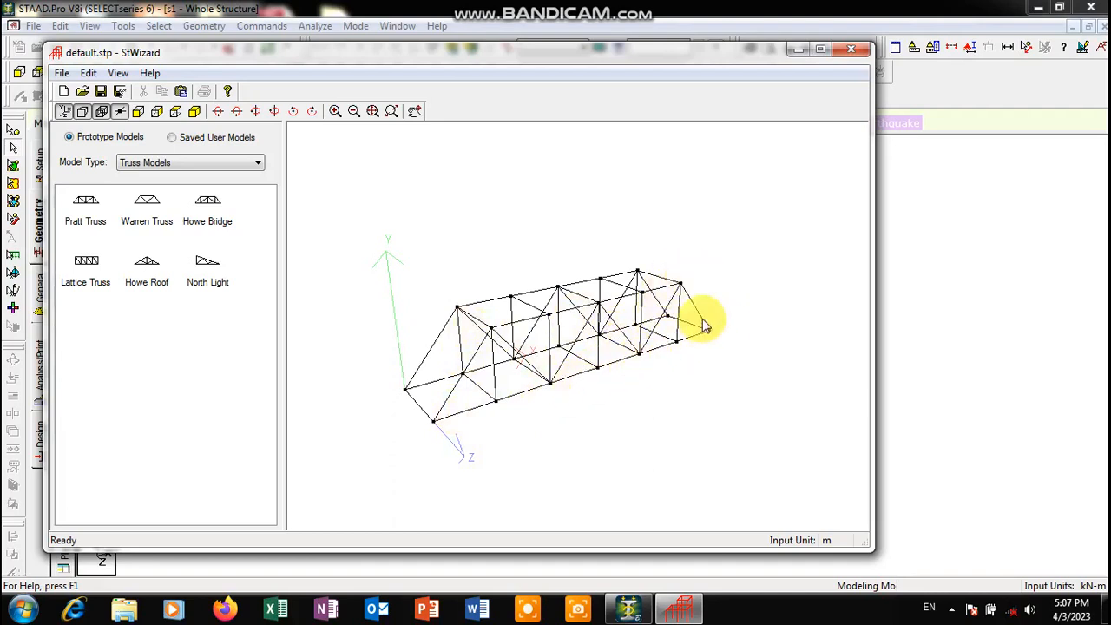
drag(397, 401, 429, 406)
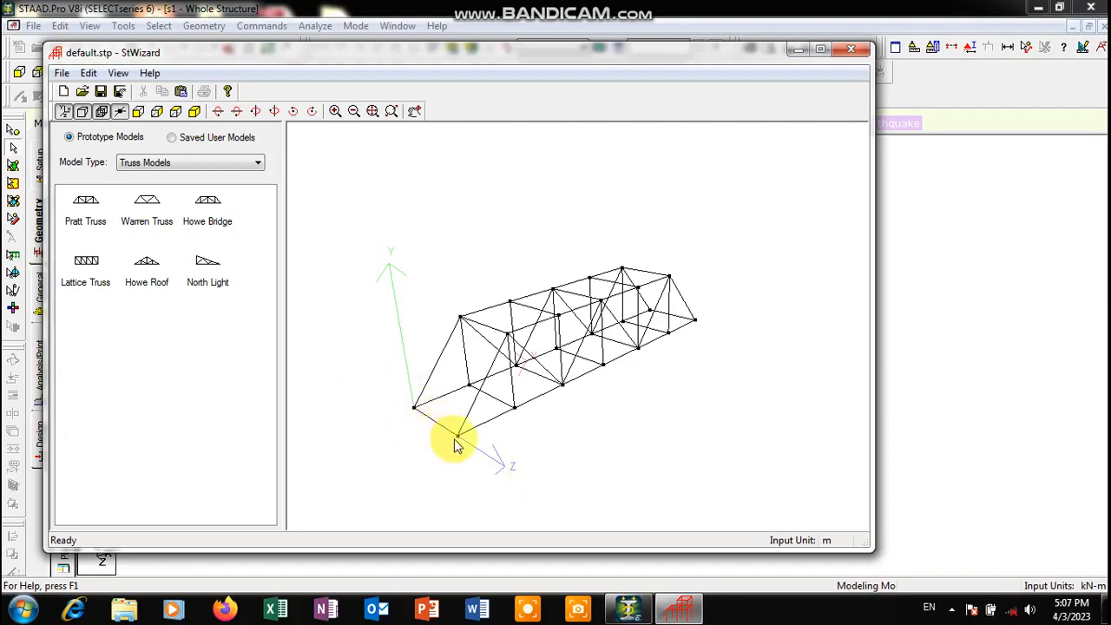
drag(524, 440, 573, 442)
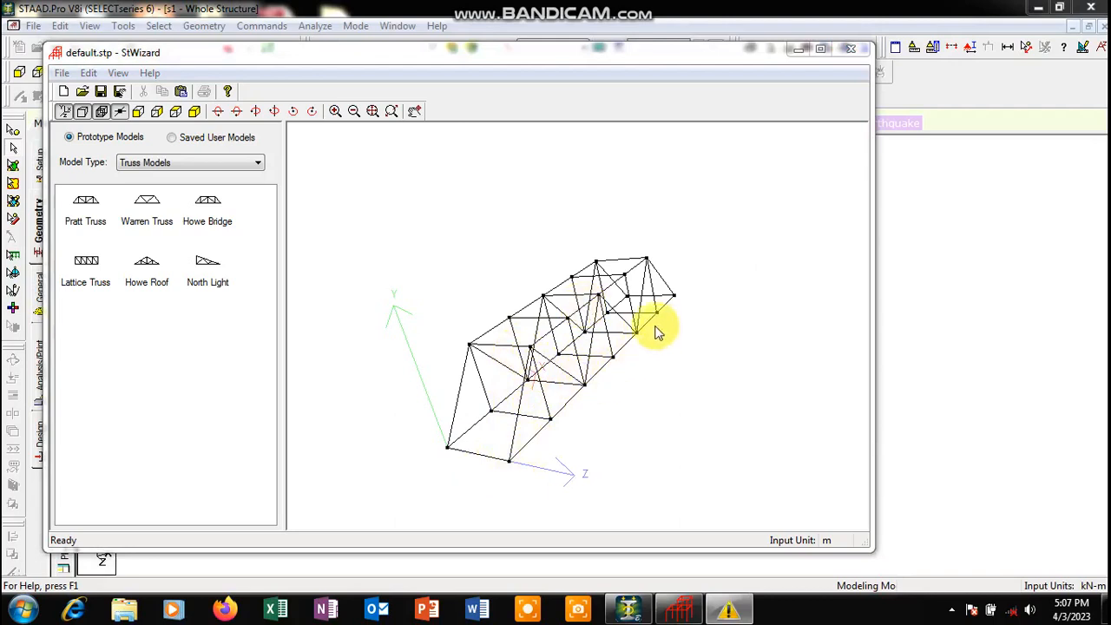
drag(657, 350, 566, 371)
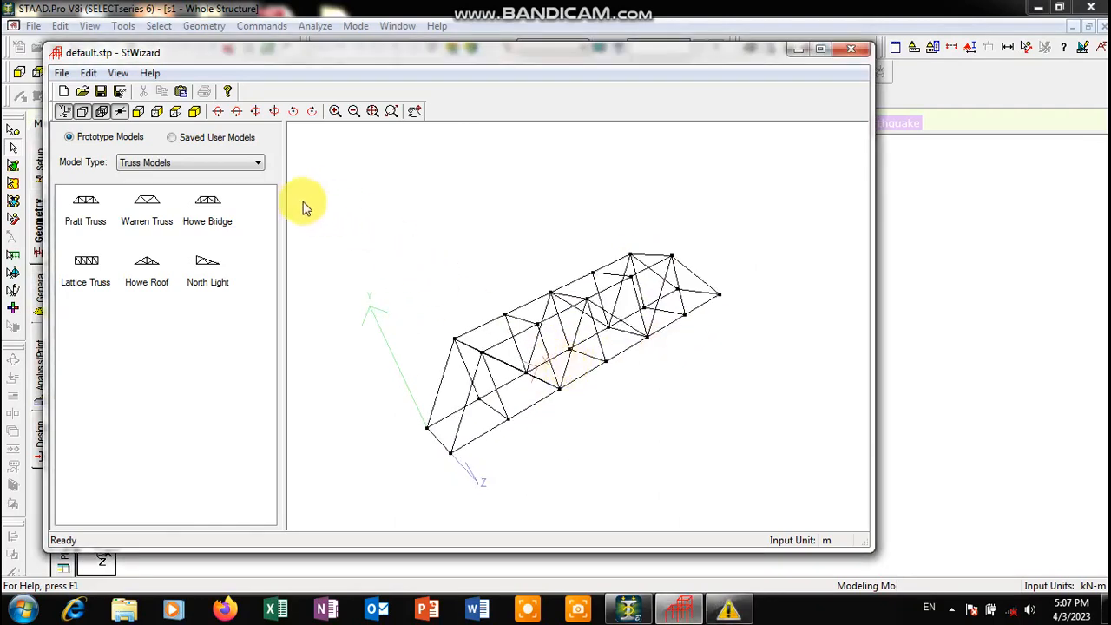
- Regenerate the Pratt Truss with 4 bays along the length and 2 bays along the width
double_click(101, 213)
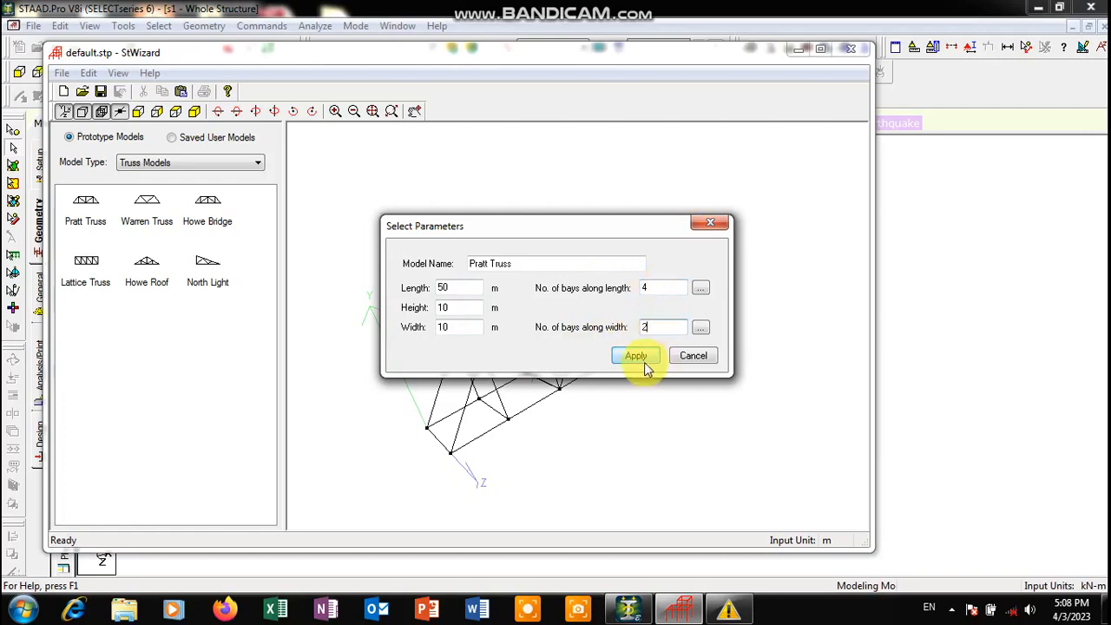
click(635, 357)
mouse_move(640, 368)
mouse_down()
mouse_move(575, 372)
mouse_move(427, 340)
mouse_move(615, 347)
mouse_move(674, 450)
mouse_up()
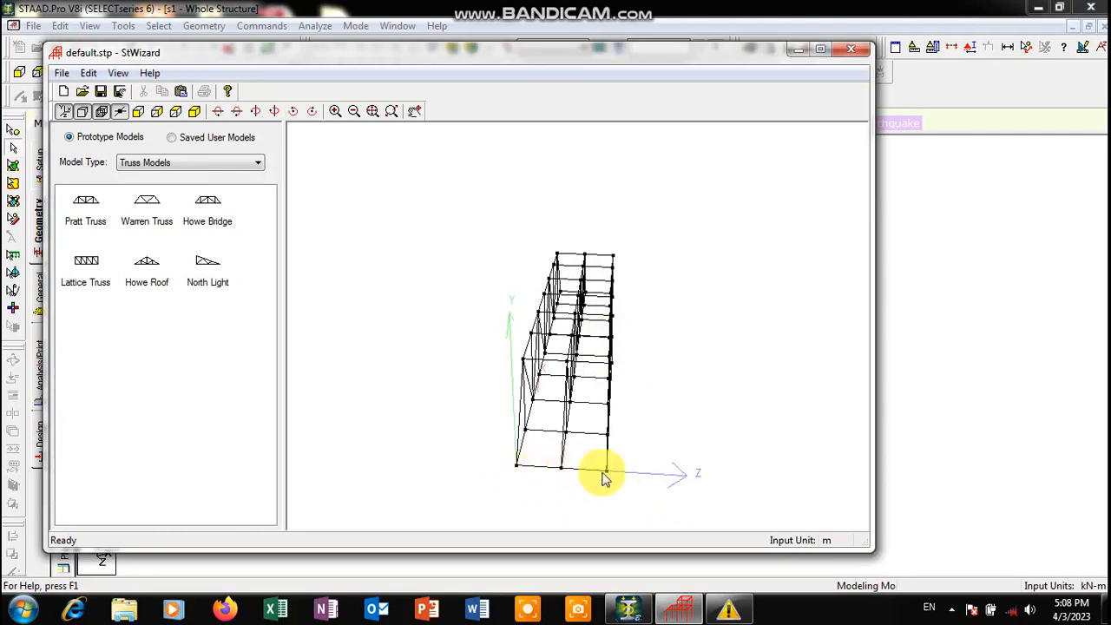
- Generate a Warren Truss 50 m long, 10 m high and 10 m wide, with 4 bays along the length and 1 along the width
drag(692, 440, 739, 269)
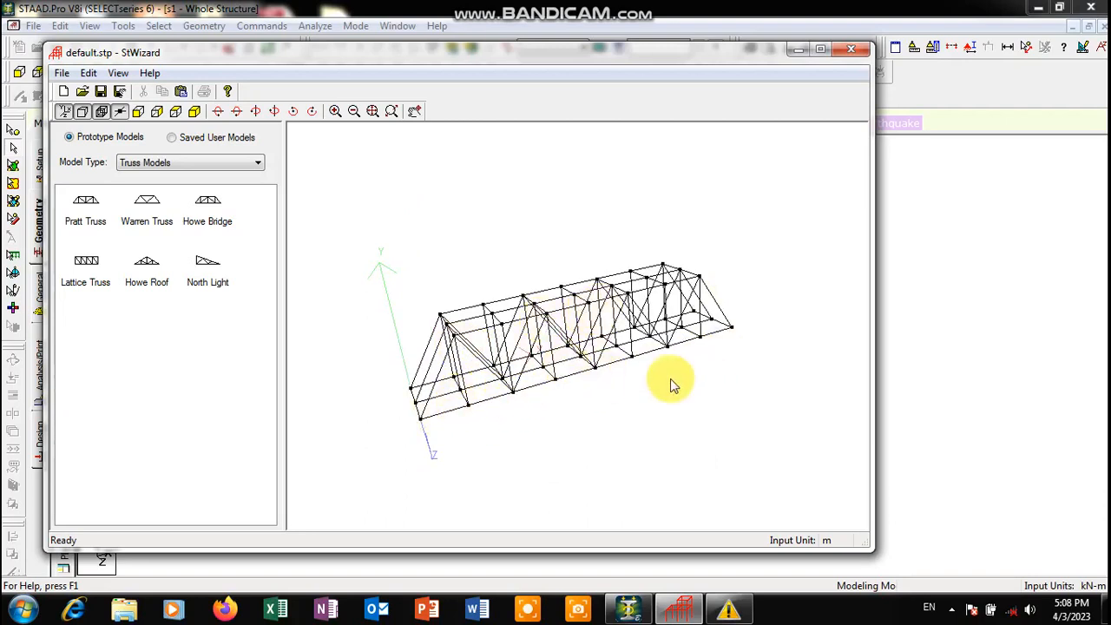
mouse_move(422, 367)
mouse_down()
mouse_move(570, 446)
mouse_move(426, 347)
mouse_up()
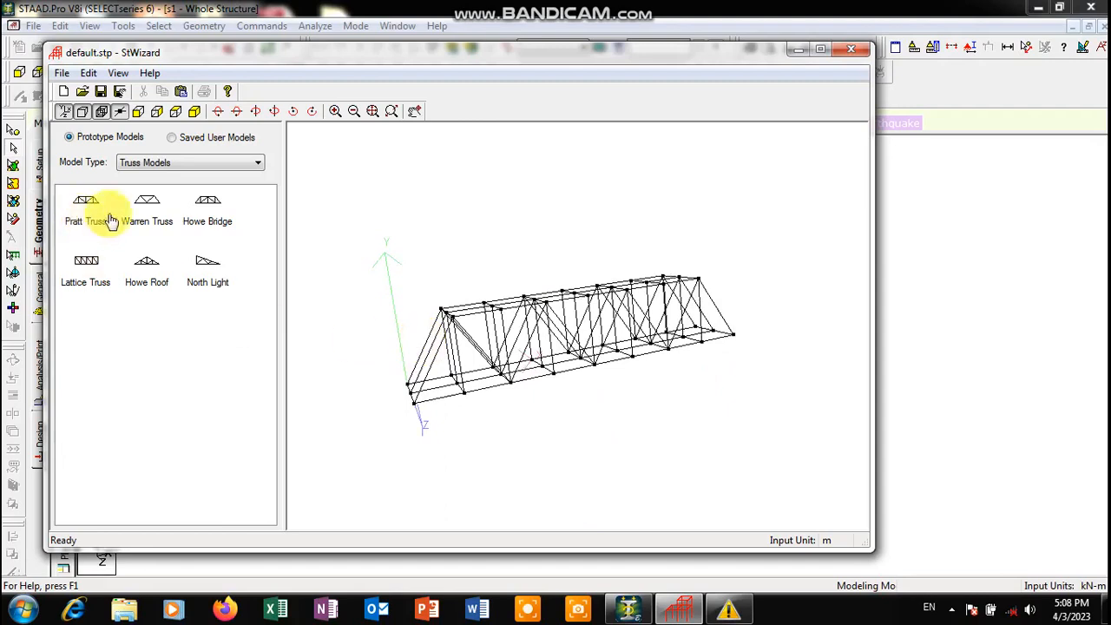
double_click(150, 209)
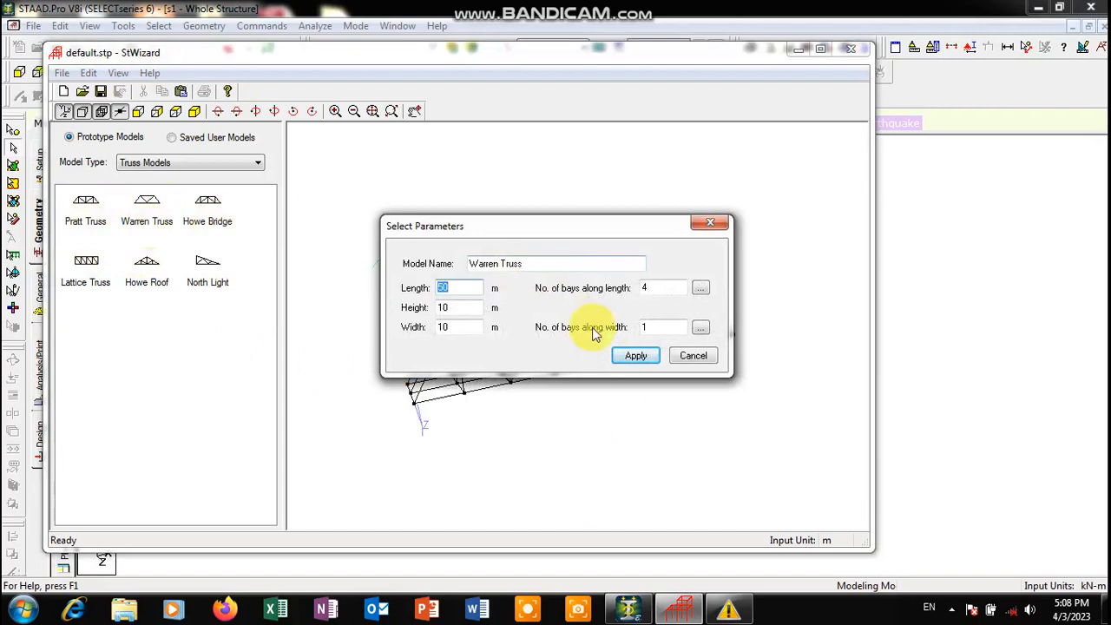
click(629, 357)
drag(388, 373, 484, 407)
drag(566, 449, 474, 441)
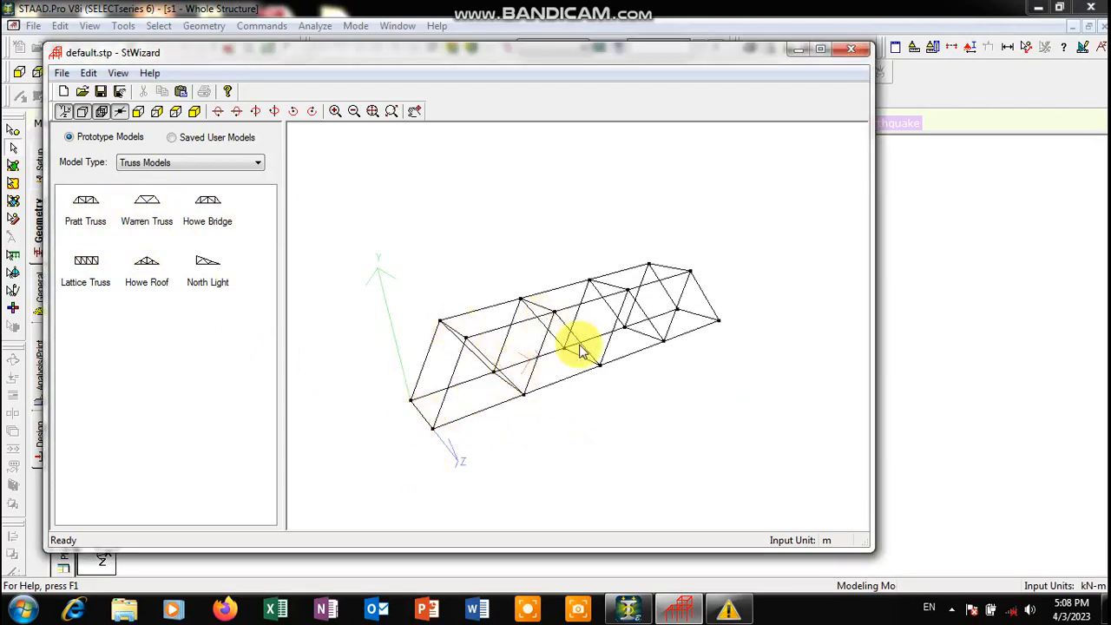
- Generate a Howe Bridge 50 m long, 10 m high and 10 m wide, with 6 bays along the length and 1 along the width
drag(207, 211, 636, 363)
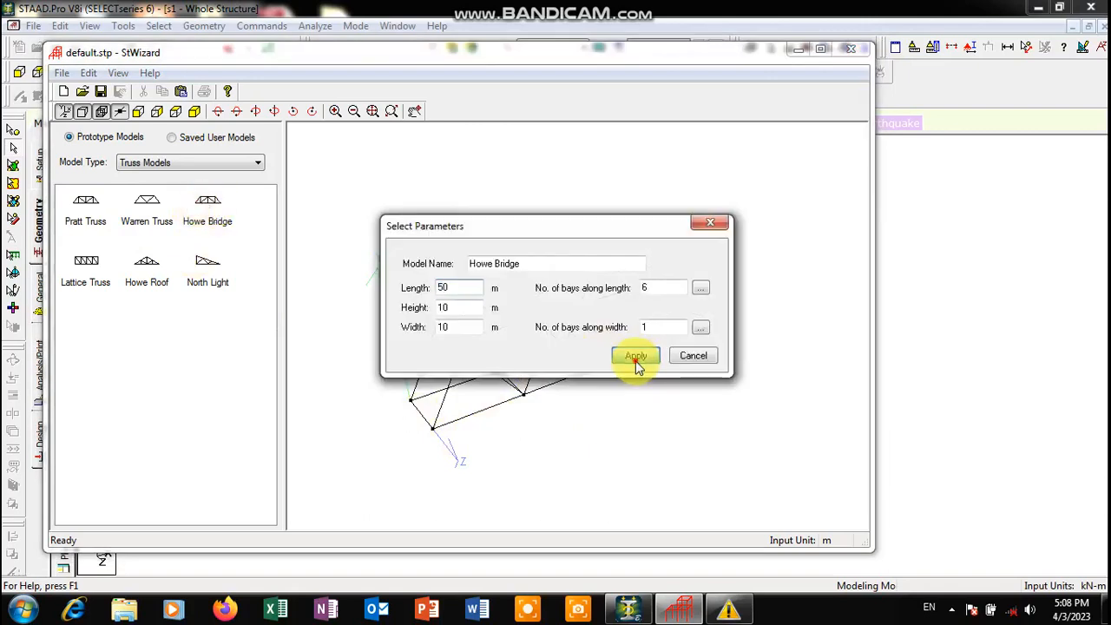
click(636, 357)
drag(508, 298, 658, 363)
drag(386, 483, 513, 363)
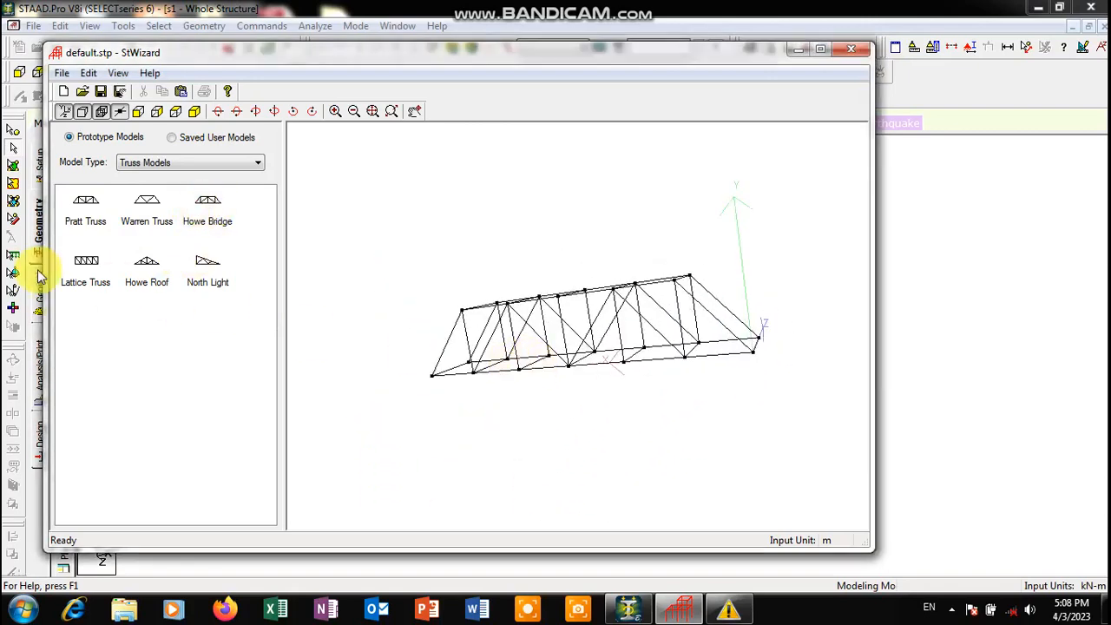
- Generate a Lattice Truss with its default parameters and view it from another angle
double_click(86, 263)
click(624, 357)
drag(372, 340, 469, 403)
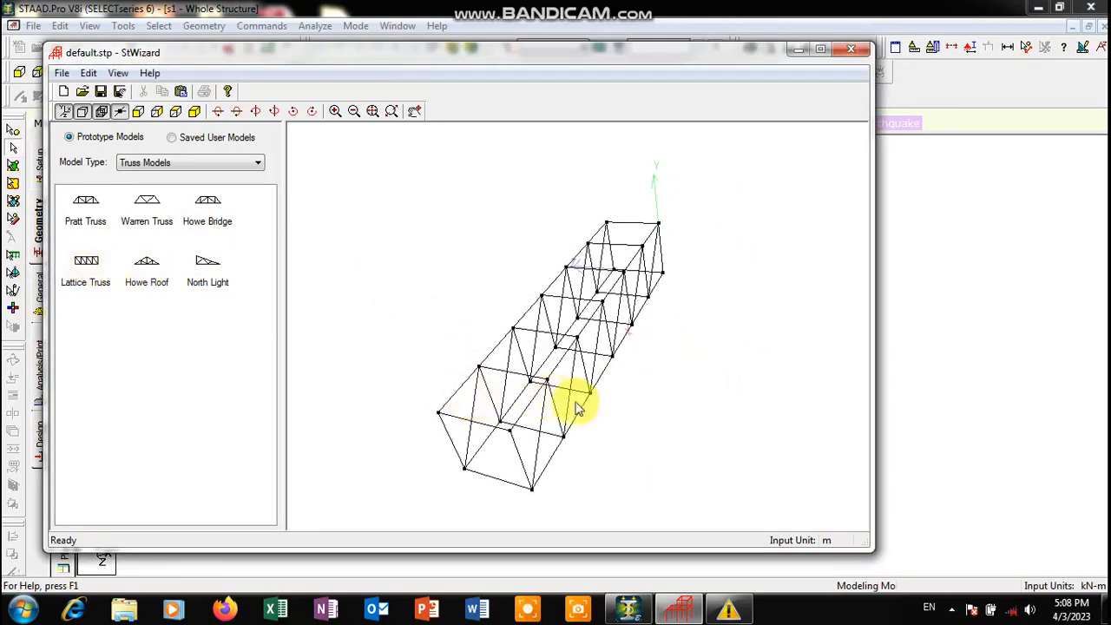
- Generate a Howe Roof truss with its default parameters and view it from another angle
double_click(155, 269)
click(648, 363)
drag(643, 402, 600, 377)
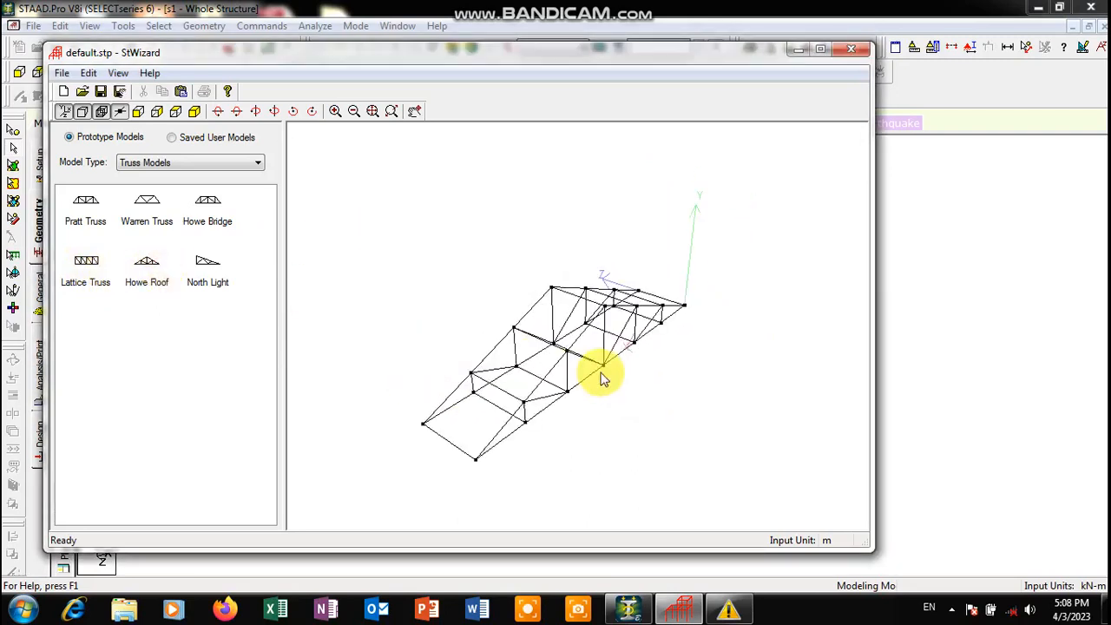
- Generate a North Light truss 50 m long, 10 m high and 10 m wide, with 4 bays along the length and 1 along the width
double_click(209, 262)
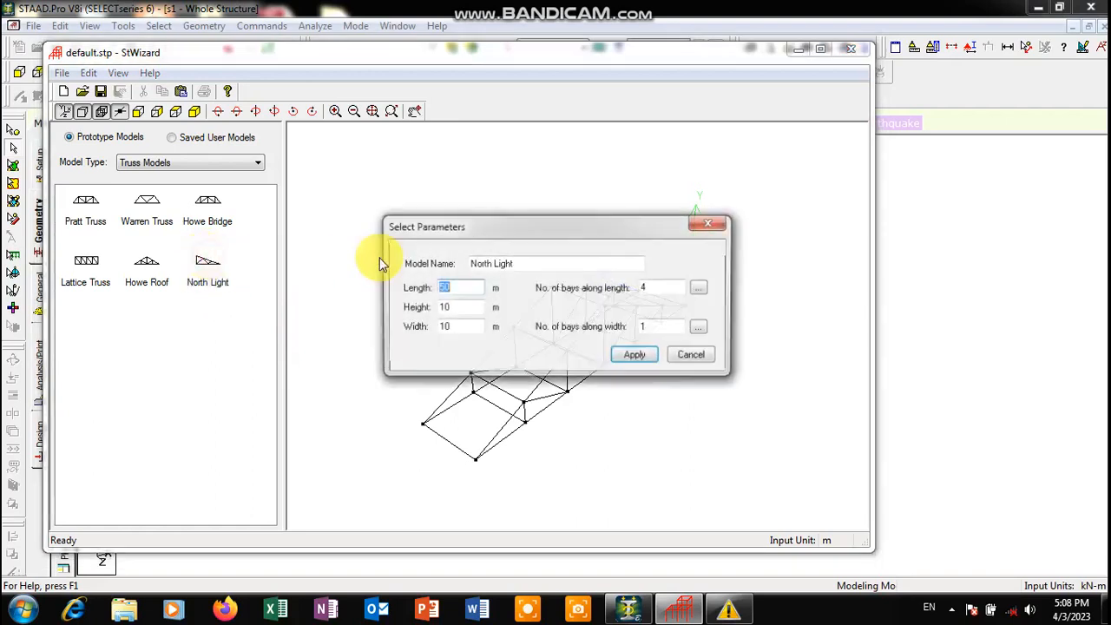
click(633, 354)
drag(591, 429, 442, 426)
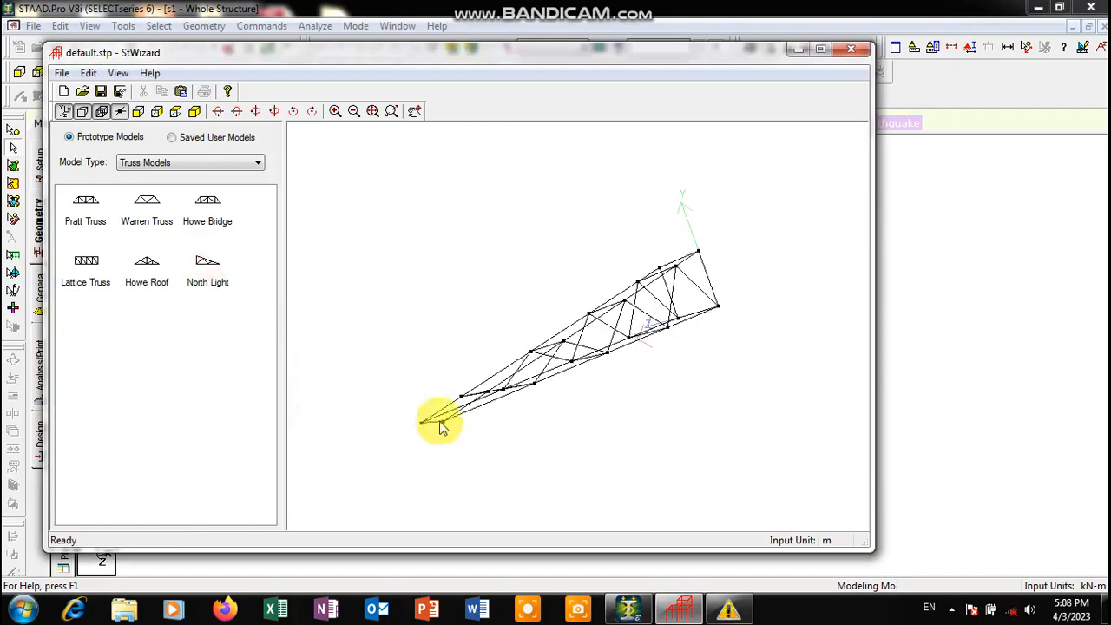
drag(462, 301, 637, 400)
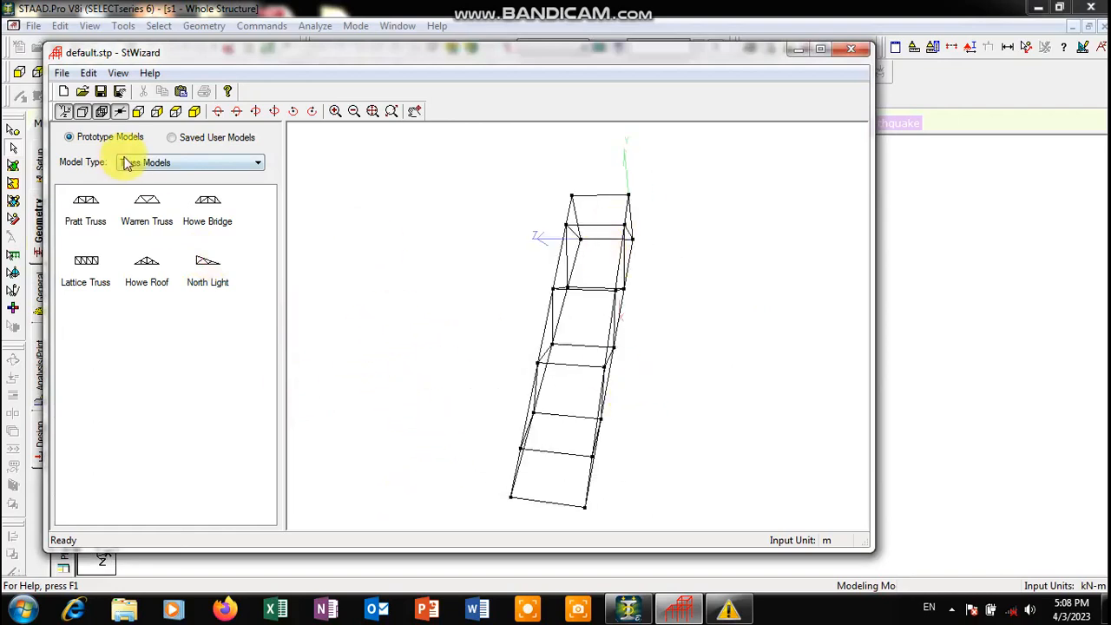
- Switch the prototype model type to Frame Models and generate a Bay Frame with its default parameters
click(142, 164)
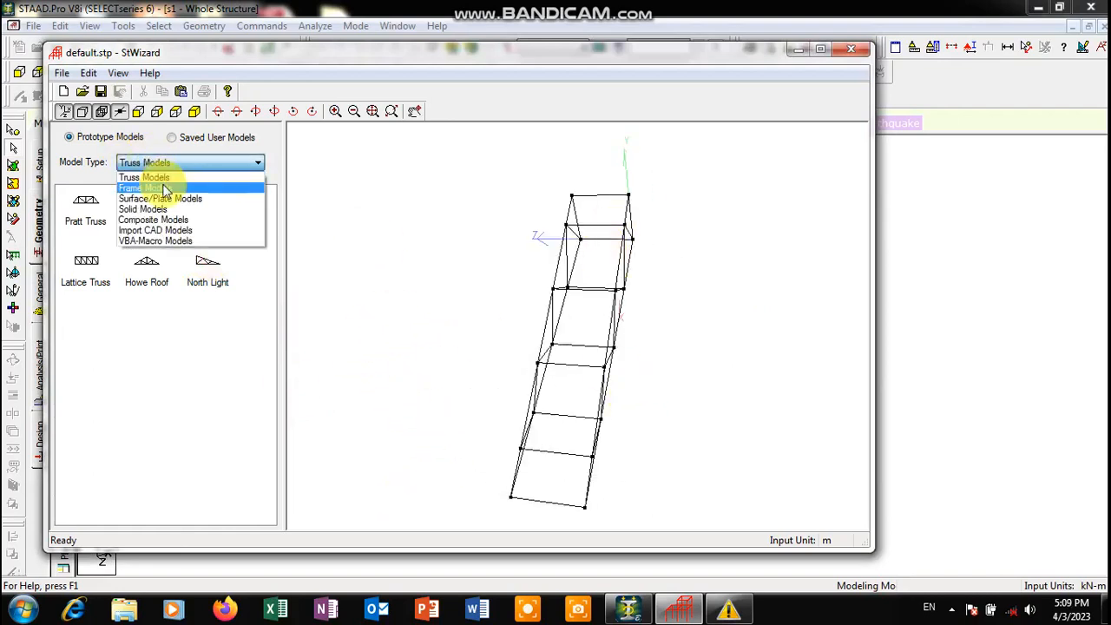
click(163, 189)
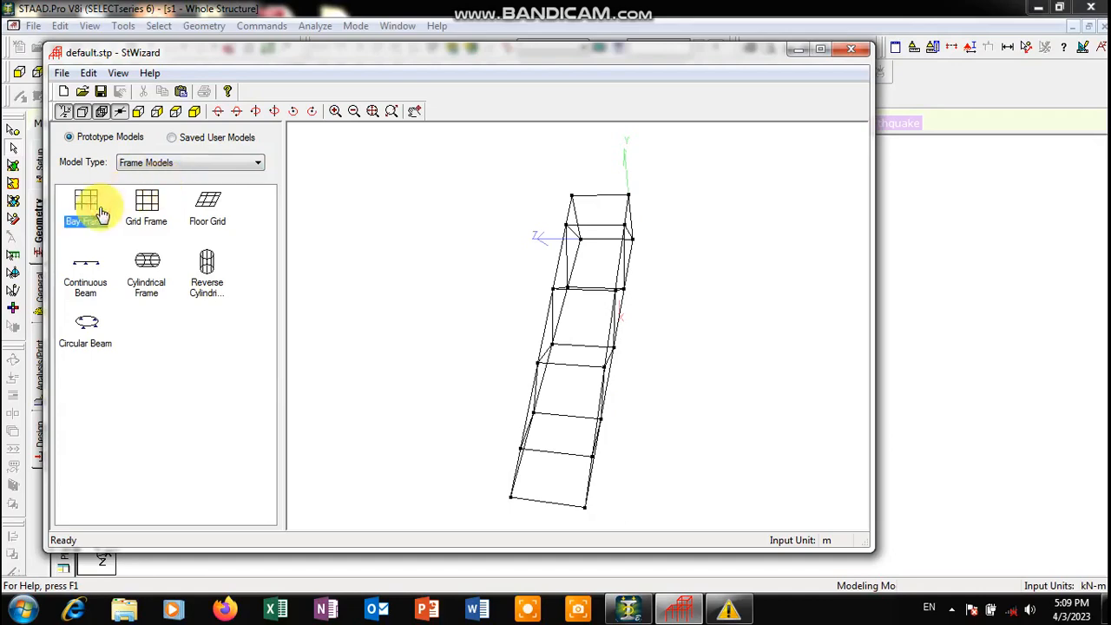
drag(103, 214, 472, 285)
click(635, 355)
drag(599, 357, 675, 330)
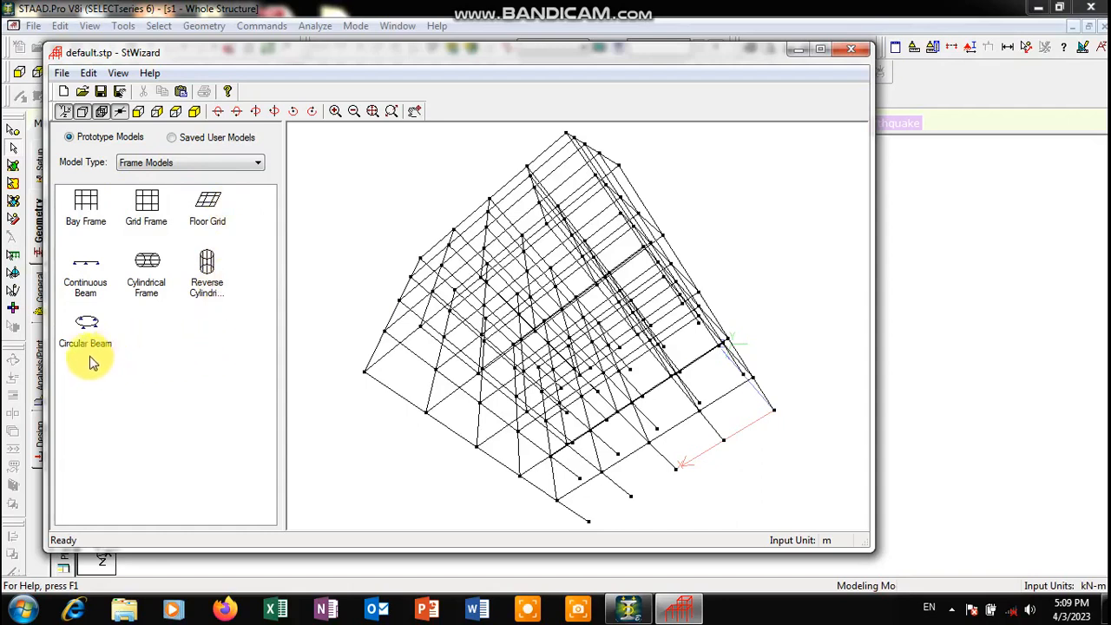
- Look through the available frame prototypes, including Floor Grid, Continuous Beam, Reverse Cylindrical Frame and Circular Beam
click(214, 227)
click(103, 294)
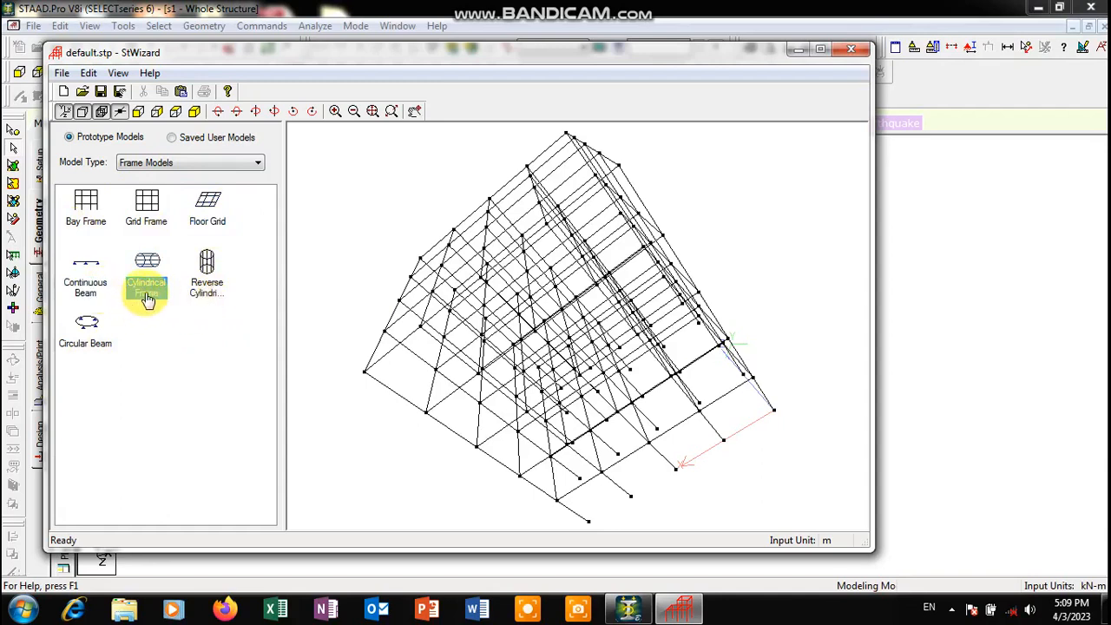
click(206, 295)
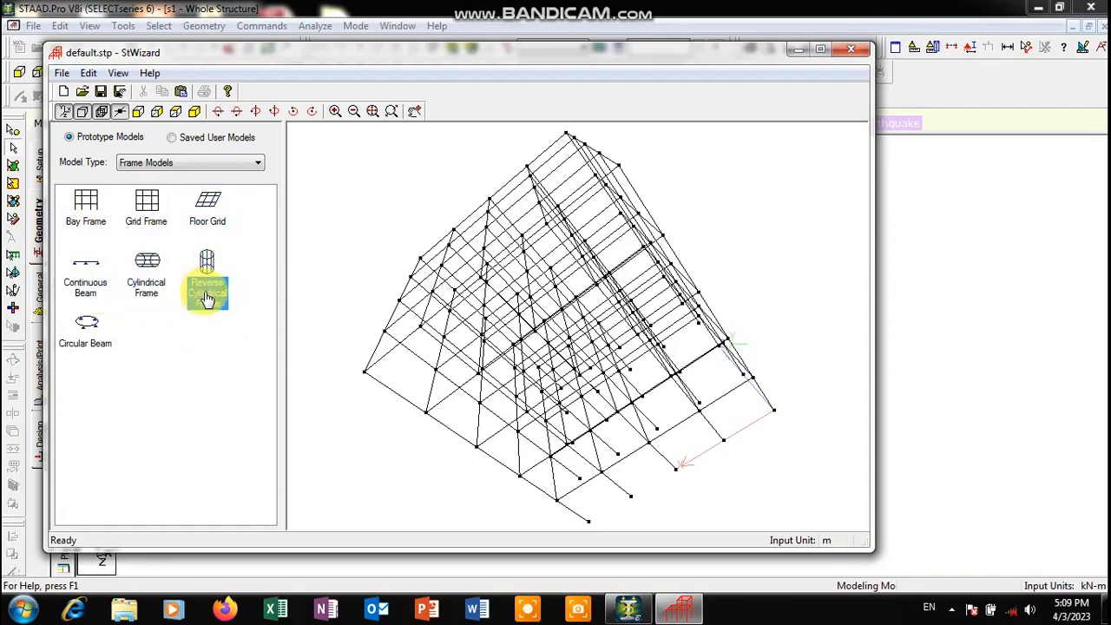
click(92, 334)
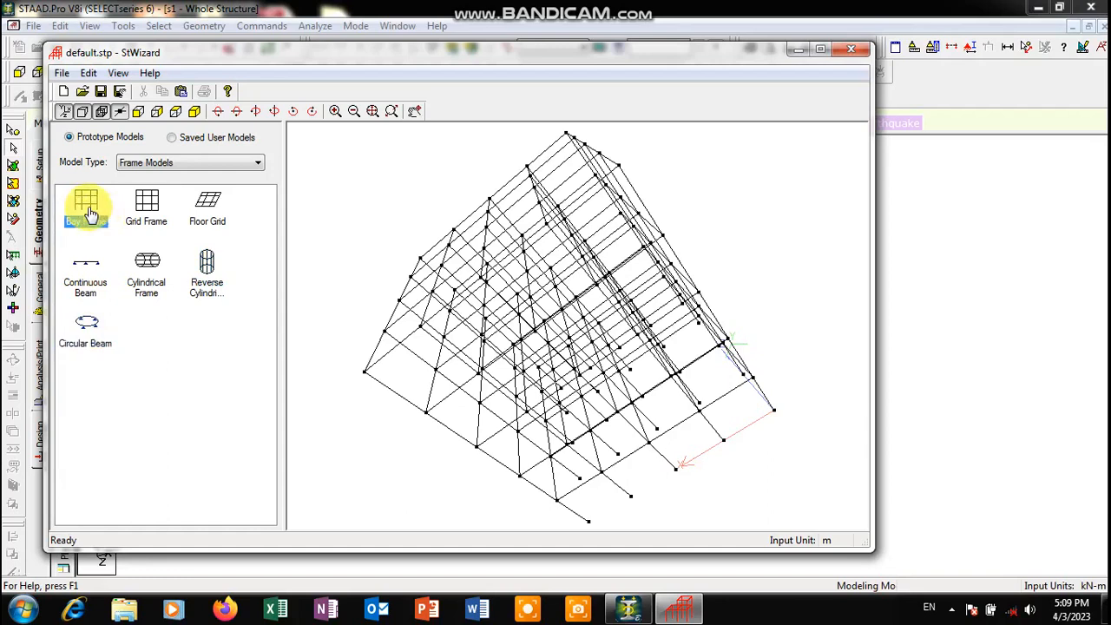
- Check the Bay Frame's individual bay lengths, then generate it 12 m long, 15 m high and 12 m wide with 4, 5 and 4 bays respectively
double_click(90, 211)
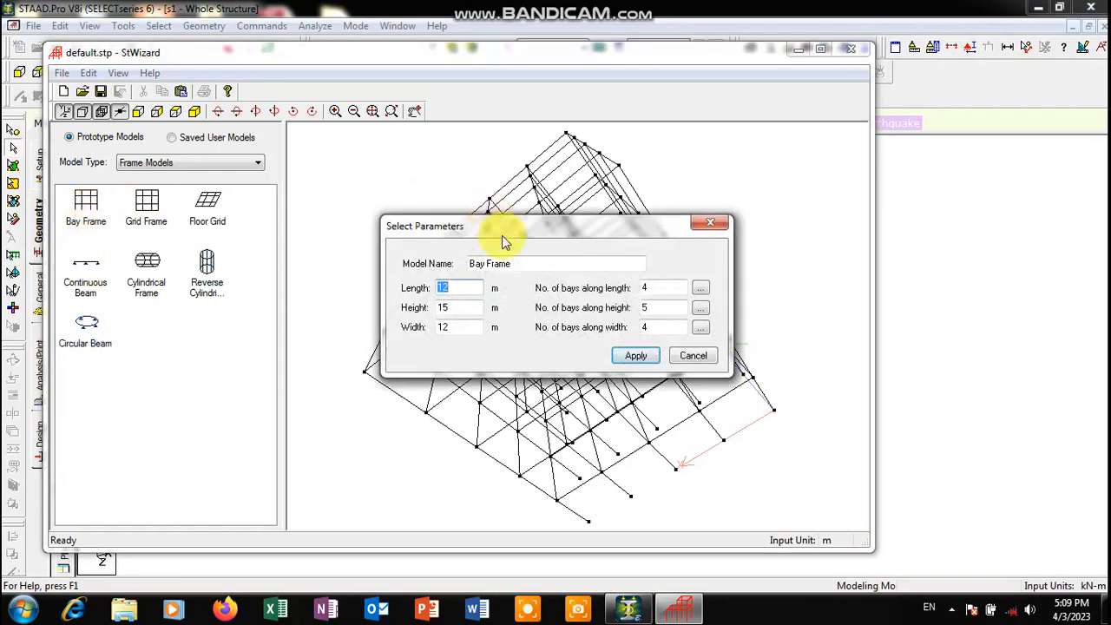
drag(494, 232, 141, 129)
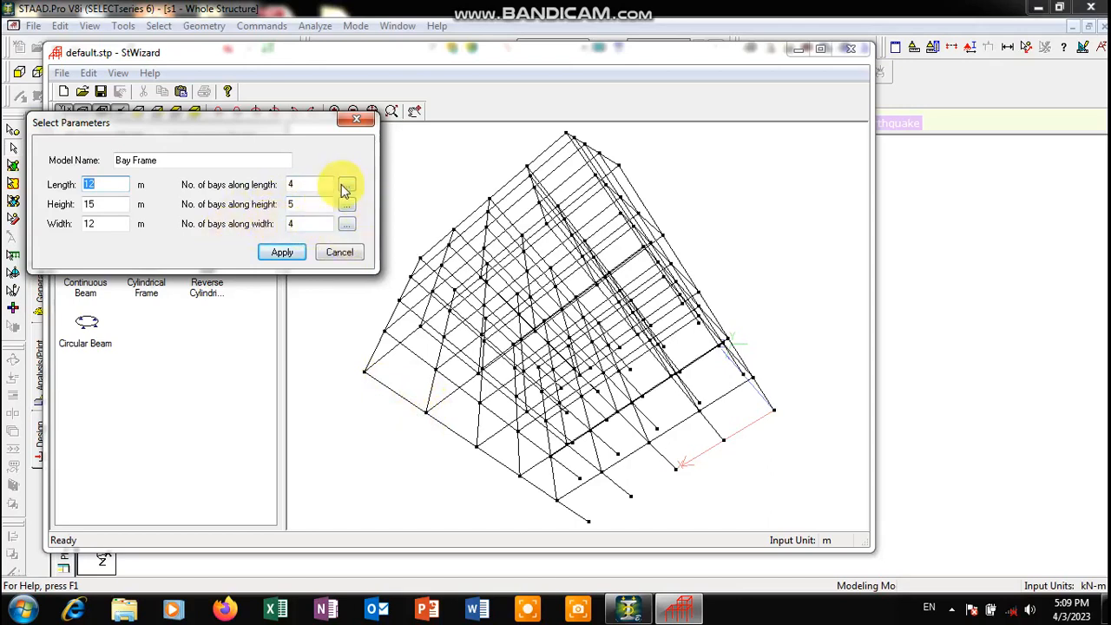
click(345, 186)
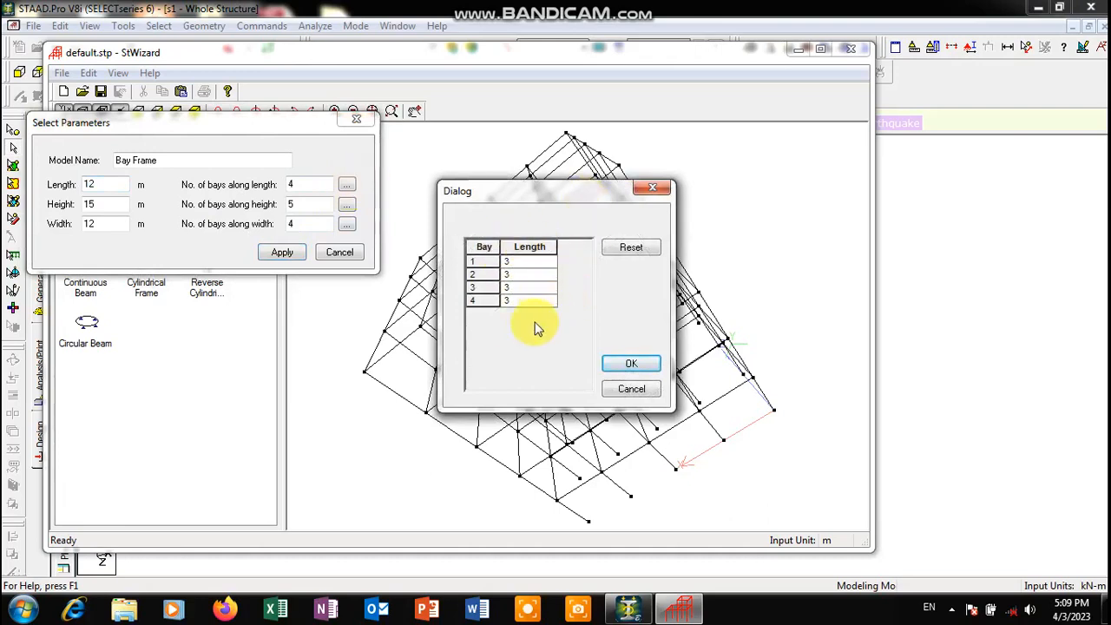
click(643, 191)
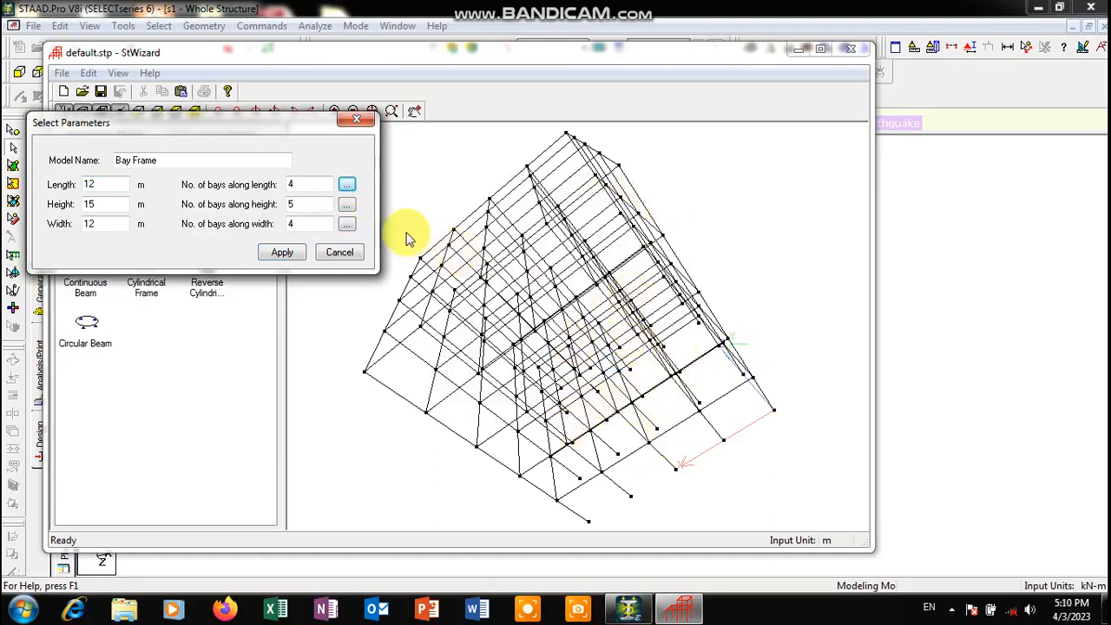
click(283, 254)
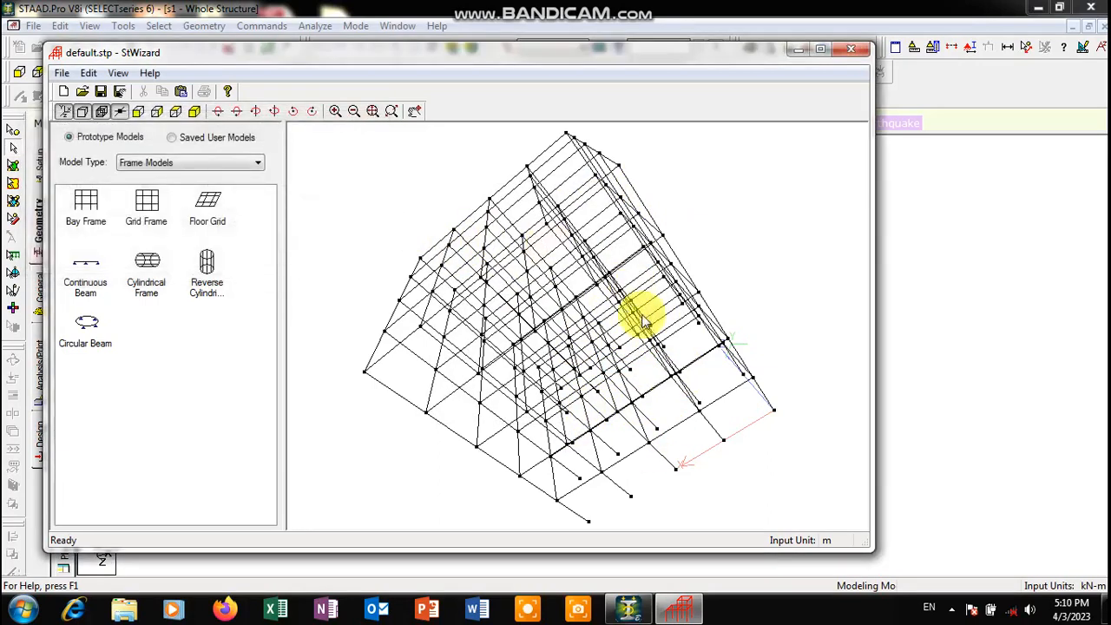
drag(483, 442, 573, 341)
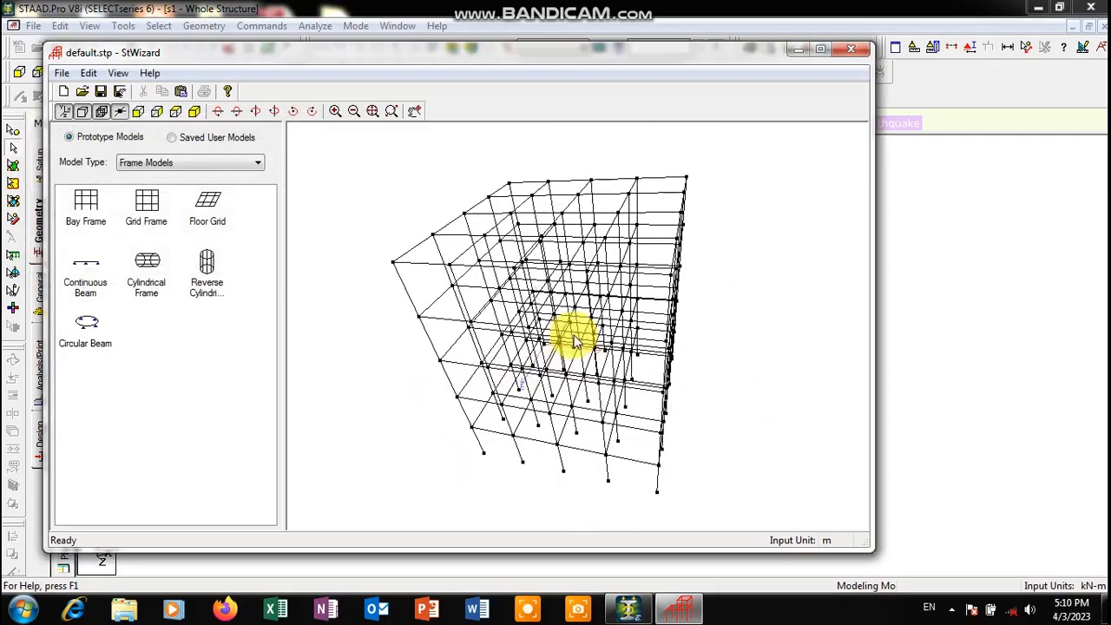
- Generate a Grid Frame with its default parameters and view it from several angles
double_click(150, 217)
click(636, 357)
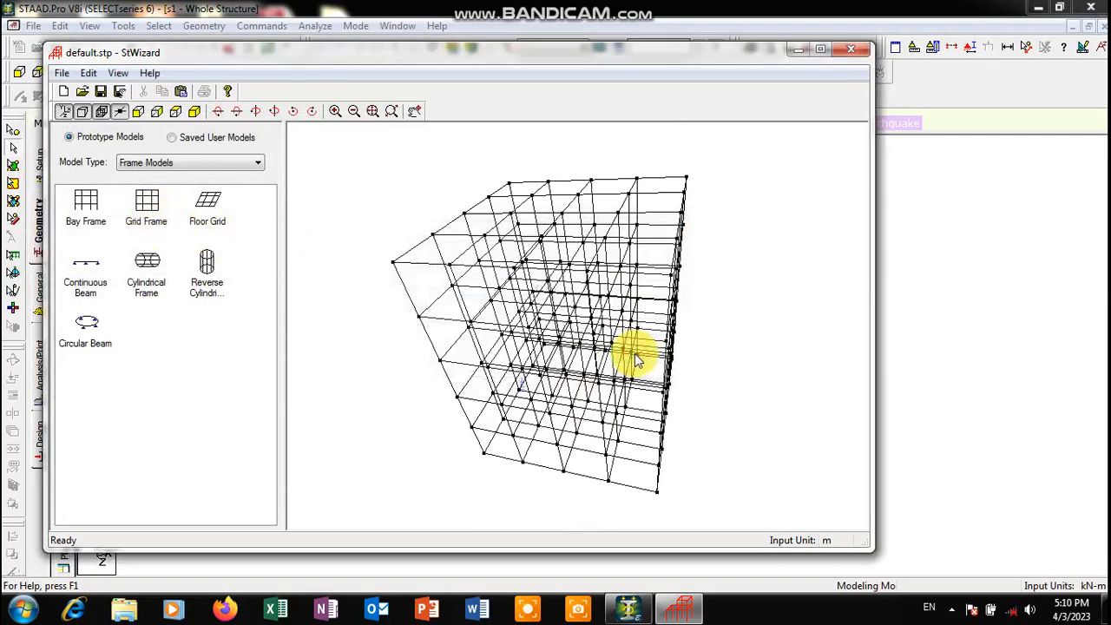
drag(651, 442, 745, 385)
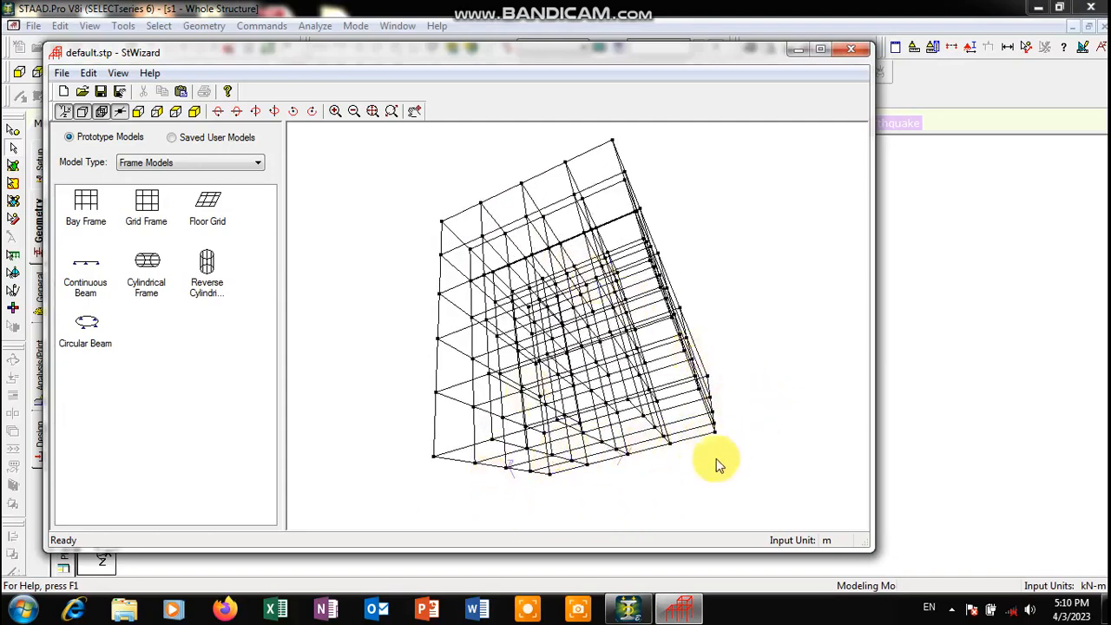
drag(667, 295, 590, 400)
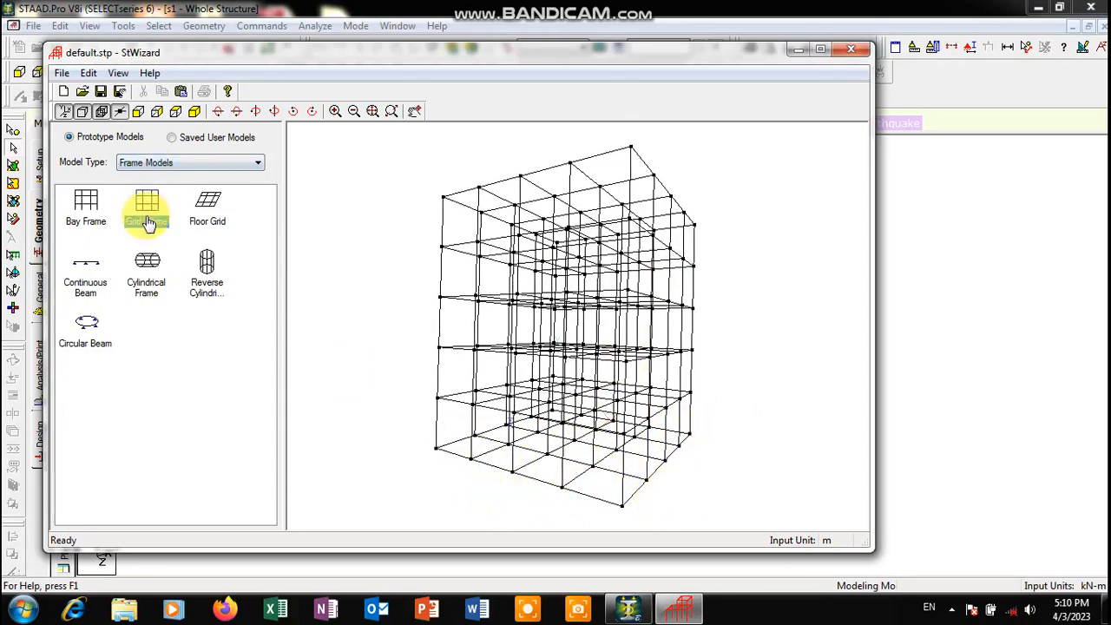
- Generate a 12 m by 12 m Floor Grid with 4 bays each way, followed by a 12 m Continuous Beam with 4 bays
double_click(216, 204)
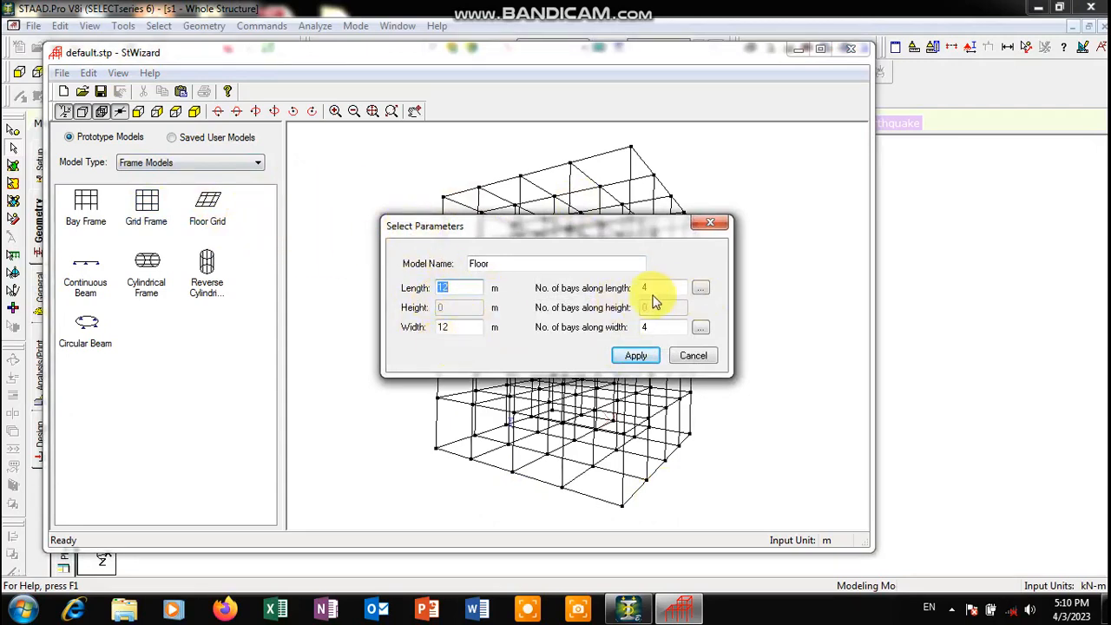
click(655, 359)
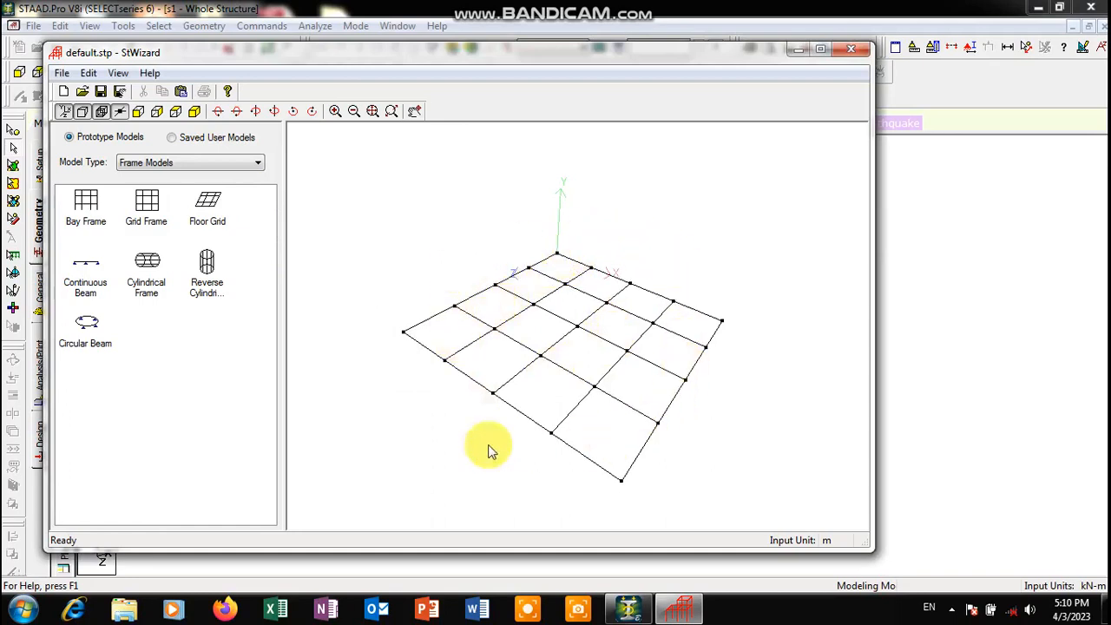
double_click(88, 270)
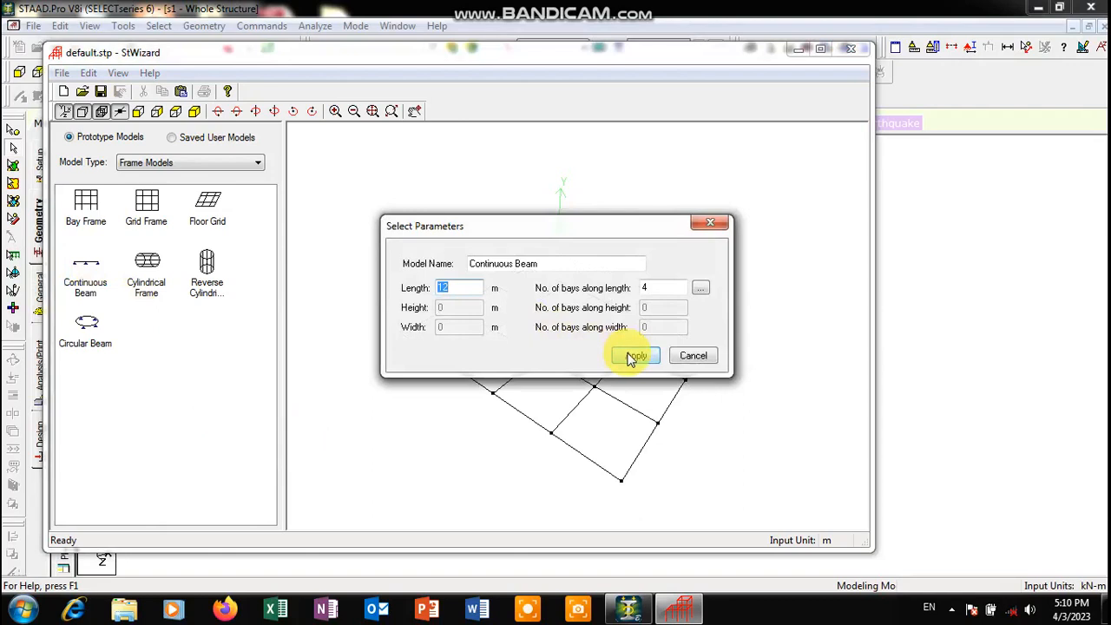
click(634, 356)
drag(424, 303, 700, 181)
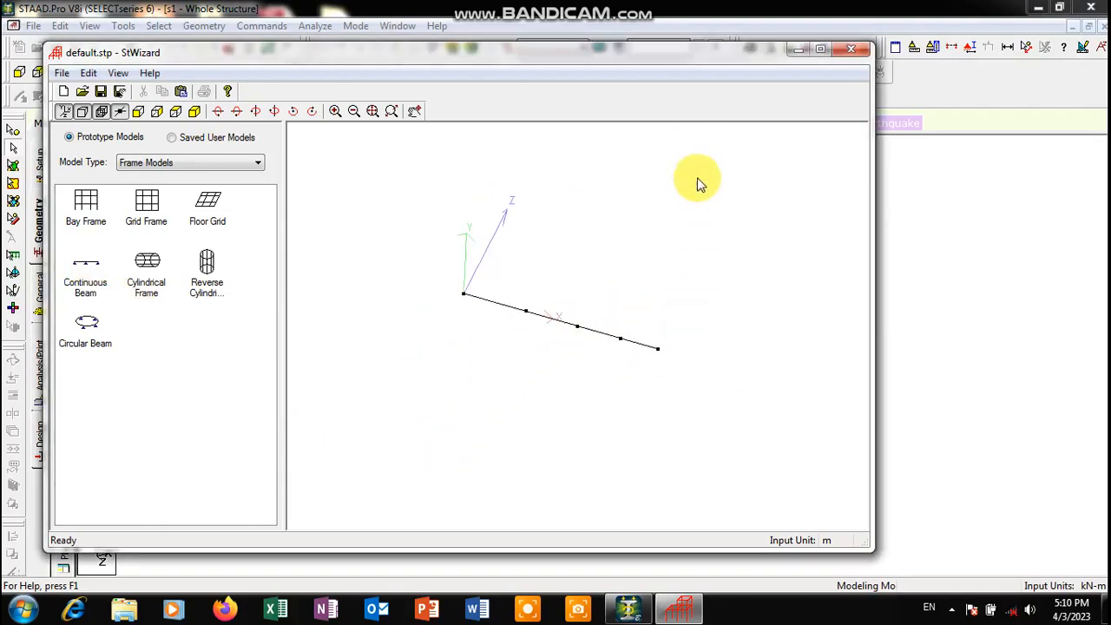
- Generate a Cylindrical Frame 20 m long with a 5 m radius and 360-degree angle, using 5 bays along the length and 18 along the periphery
double_click(160, 281)
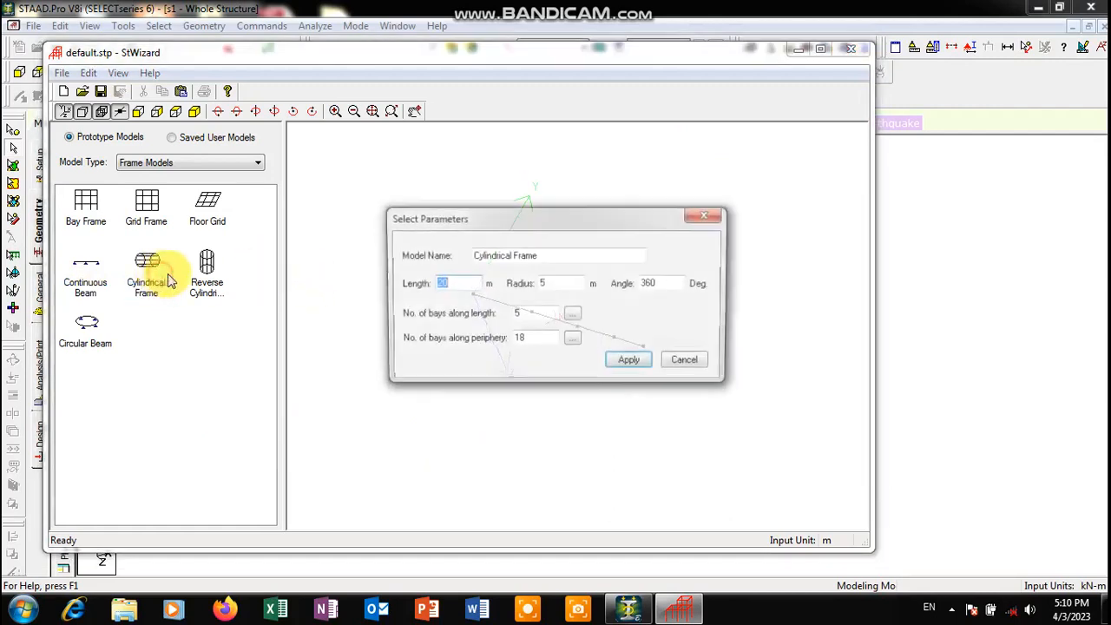
click(630, 359)
drag(643, 229, 601, 227)
drag(757, 405, 457, 264)
drag(533, 470, 757, 379)
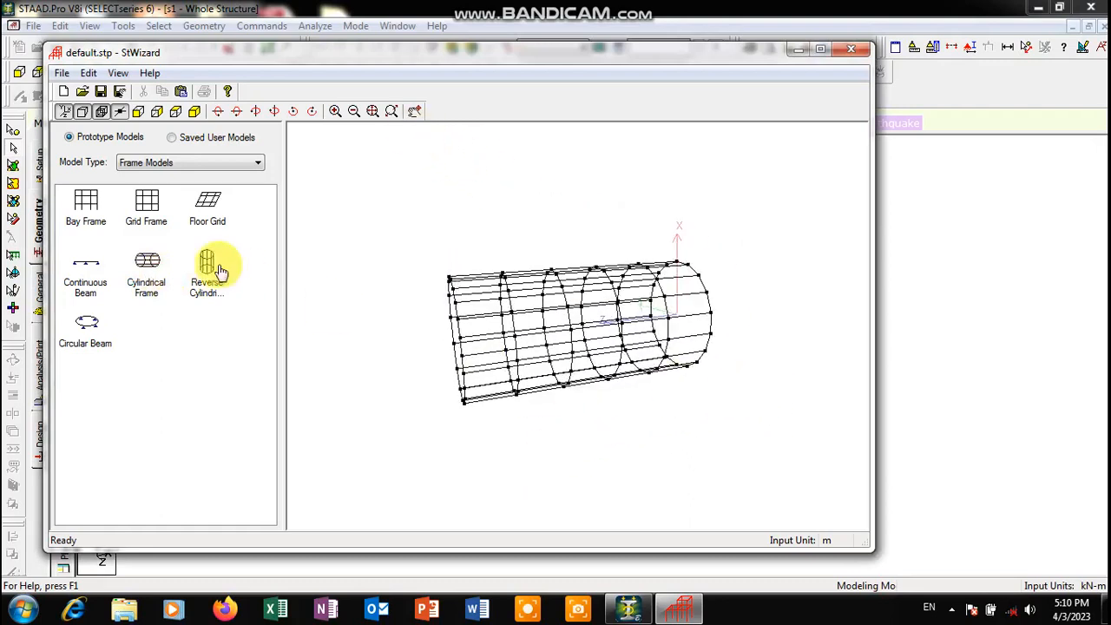
- Generate a Reverse Cylindrical Frame 20 m long, radius 5 m, angle 360 degrees, with 5 bays along the length and 18 along the periphery
double_click(211, 269)
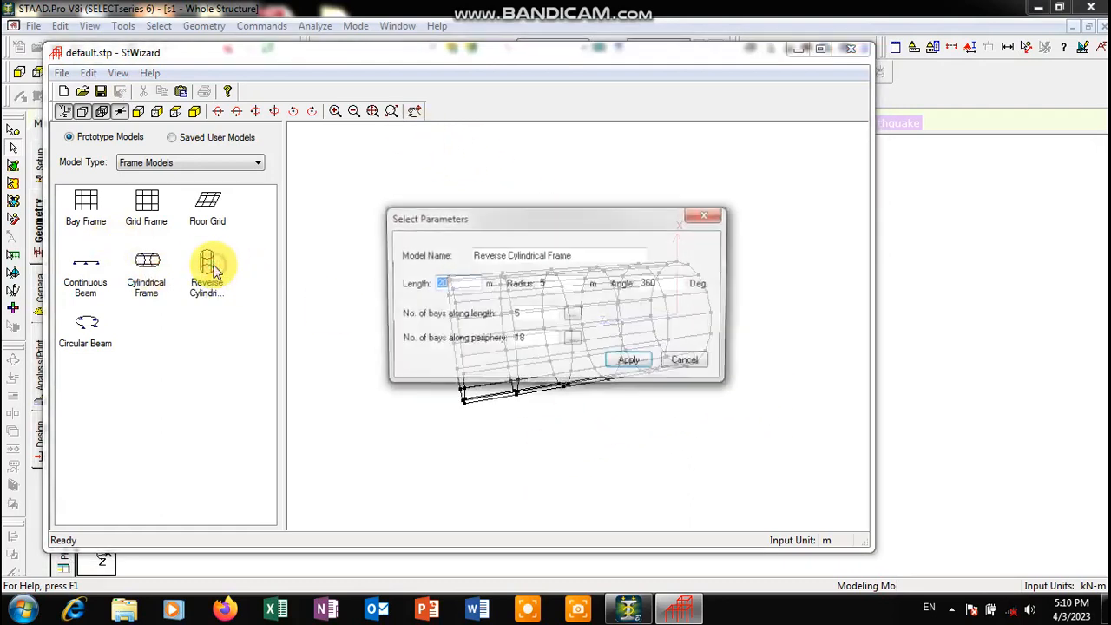
click(634, 363)
drag(566, 458, 642, 388)
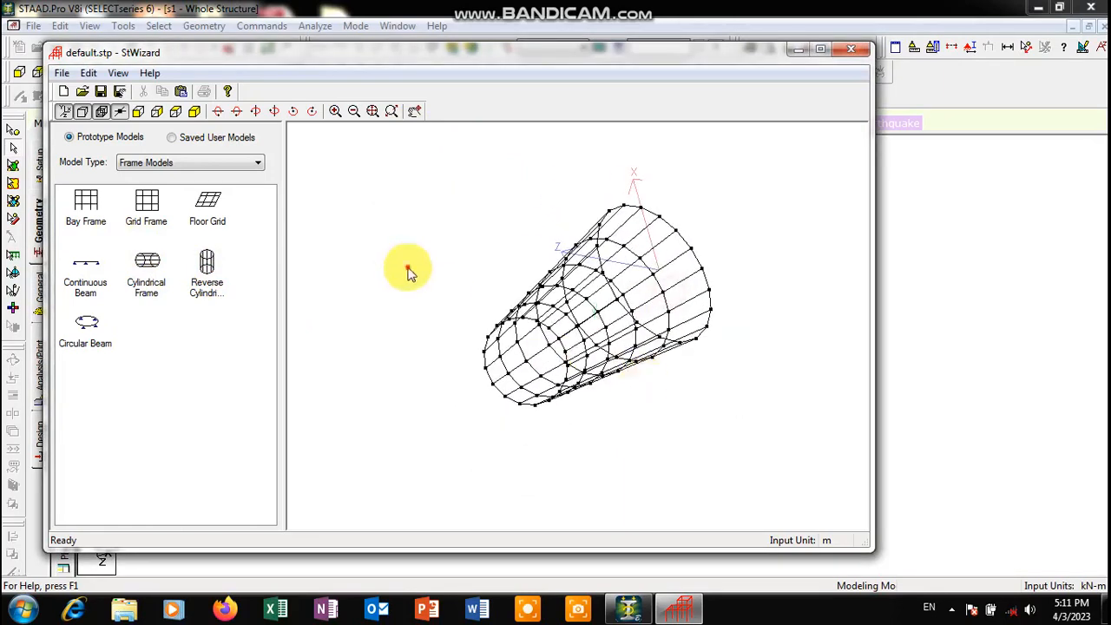
drag(409, 273, 697, 208)
- Generate a Circular Beam with the default radius, a 360-degree angle and 18 bays along the periphery, and rotate it
double_click(85, 337)
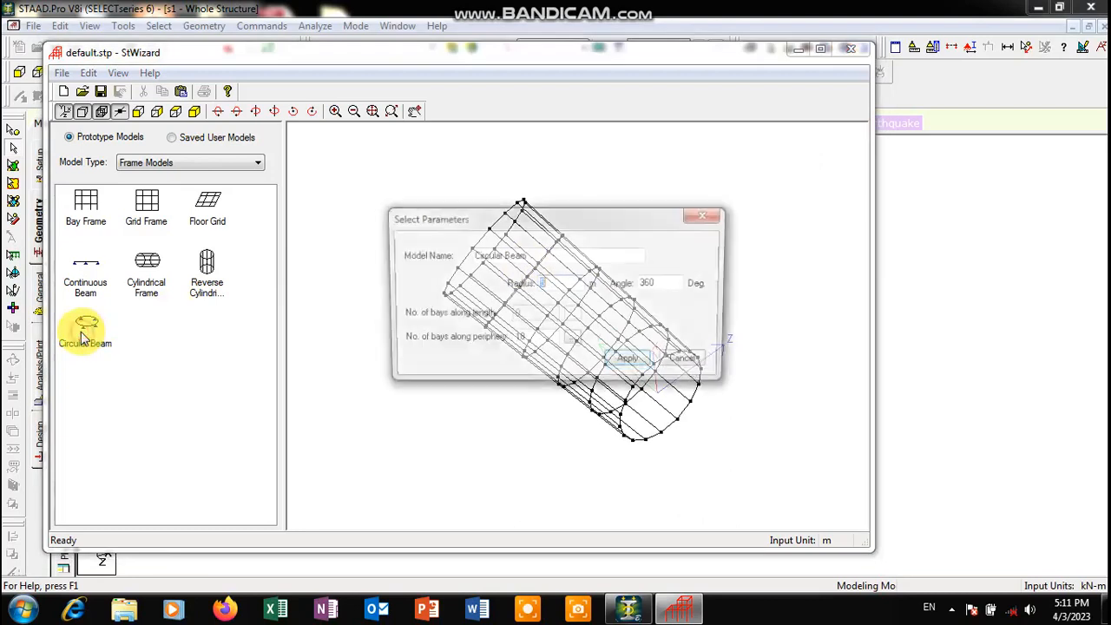
click(634, 363)
drag(543, 256, 605, 328)
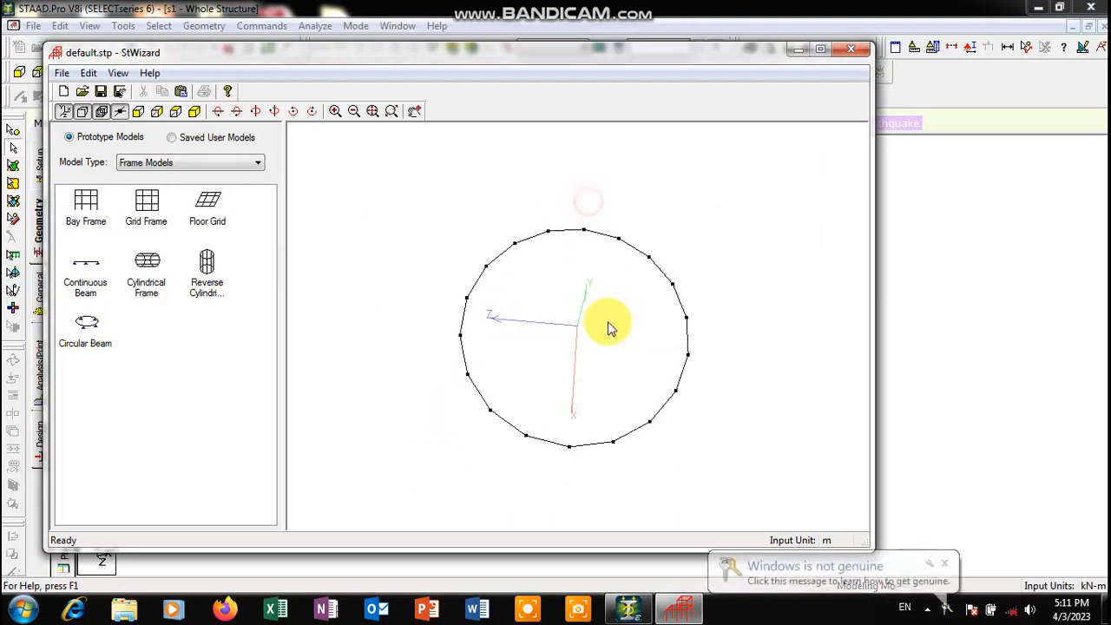
- From the Surface/Plate Models, generate a 10 m square Polygonal Plate with its default central hole and 10 divisions per side
click(209, 167)
click(198, 200)
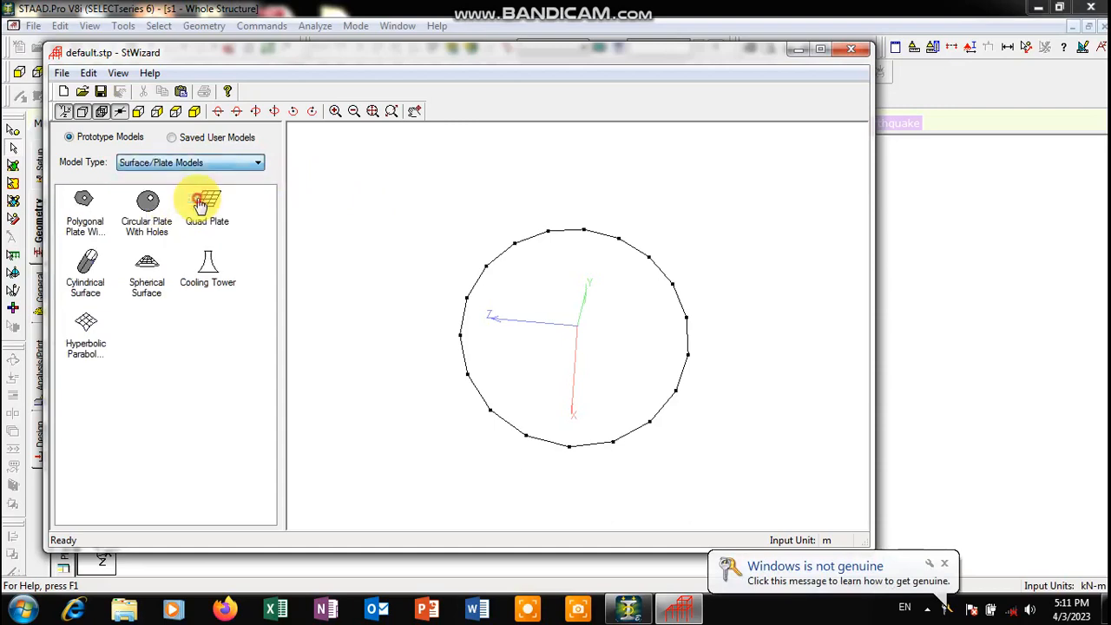
click(95, 214)
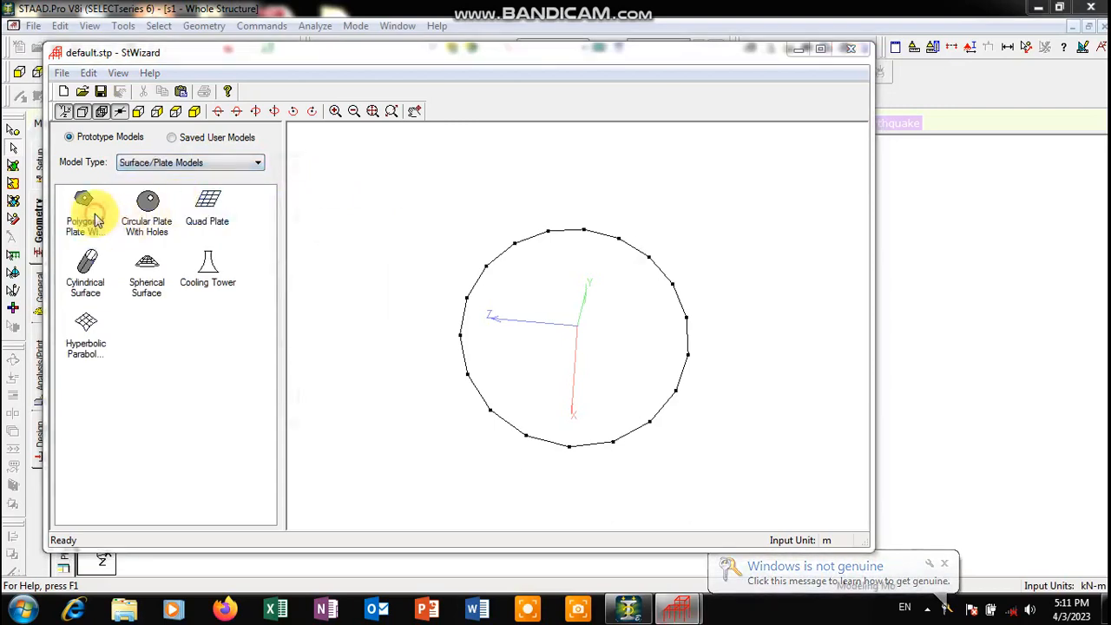
click(420, 416)
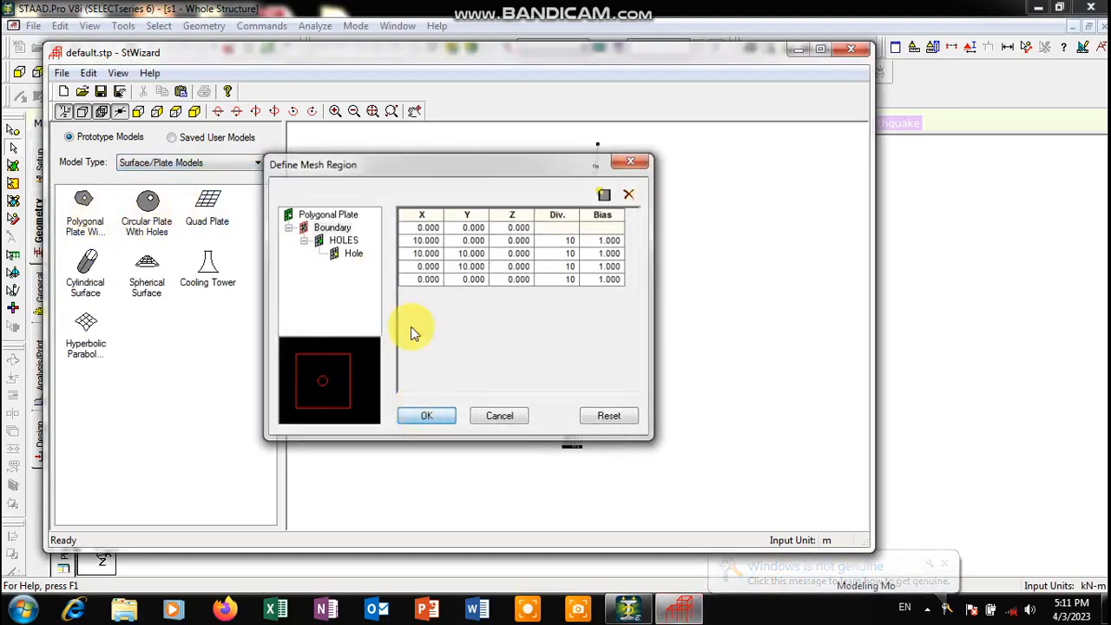
drag(576, 293, 842, 310)
drag(651, 303, 503, 315)
scroll(599, 279, down, 3)
scroll(599, 279, up, 6)
- Generate a Circular Plate With Holes of radius 10 m with 36 divisions along the periphery, keeping the default hole
click(151, 220)
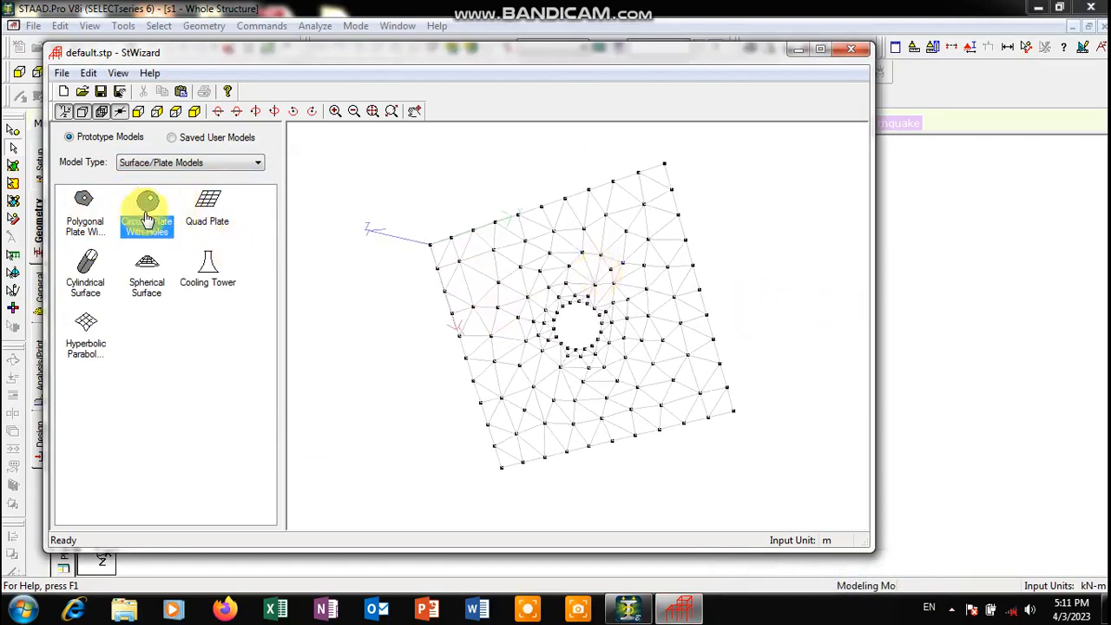
double_click(145, 202)
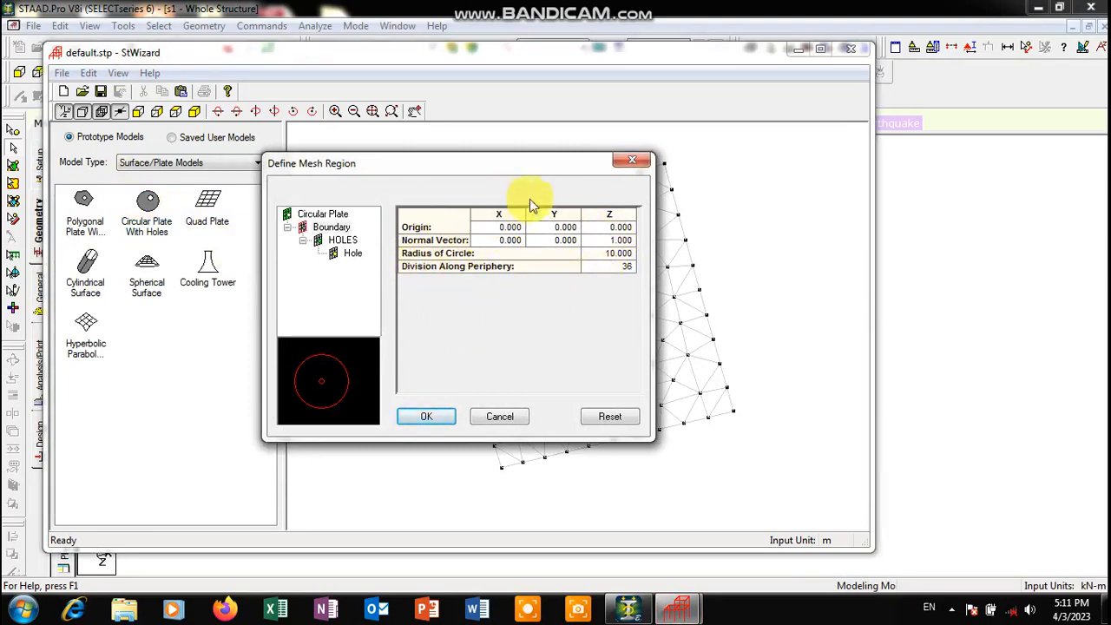
click(419, 418)
drag(471, 278, 545, 231)
drag(552, 399, 531, 314)
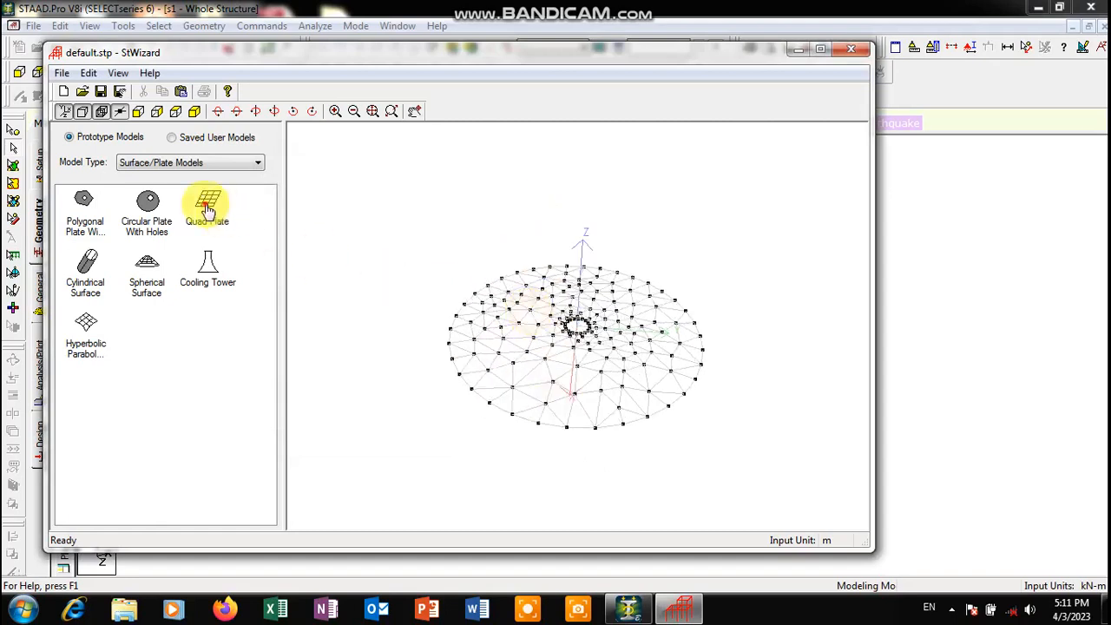
- Generate a 2 m by 2 m Quad Plate with 10 divisions per side, bias 1 and quadrilateral elements
drag(208, 210, 719, 306)
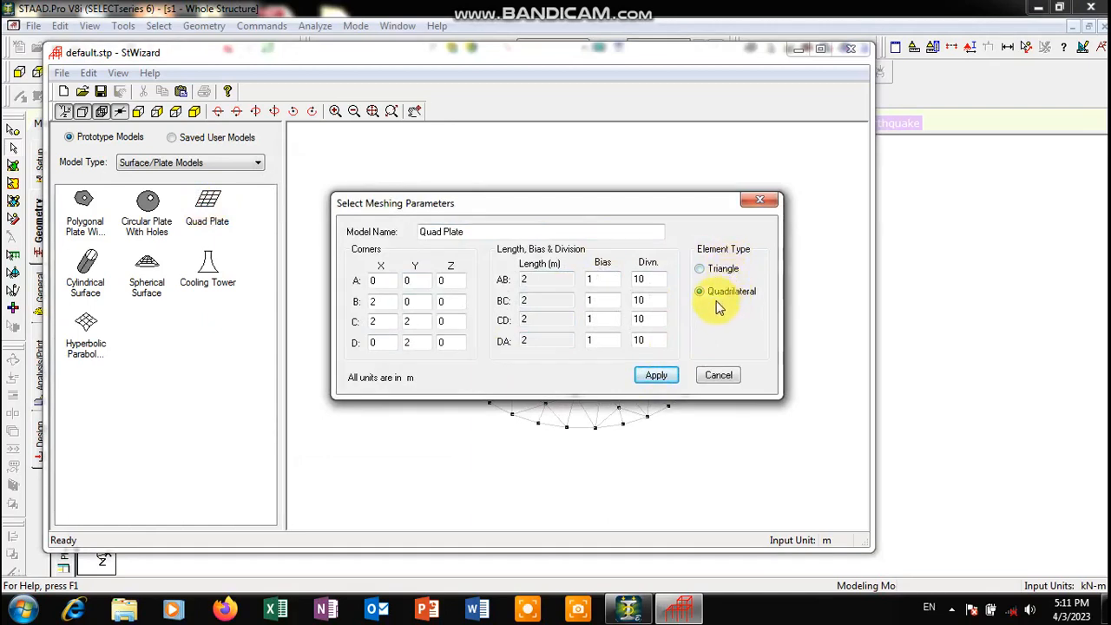
click(664, 375)
drag(608, 392, 241, 290)
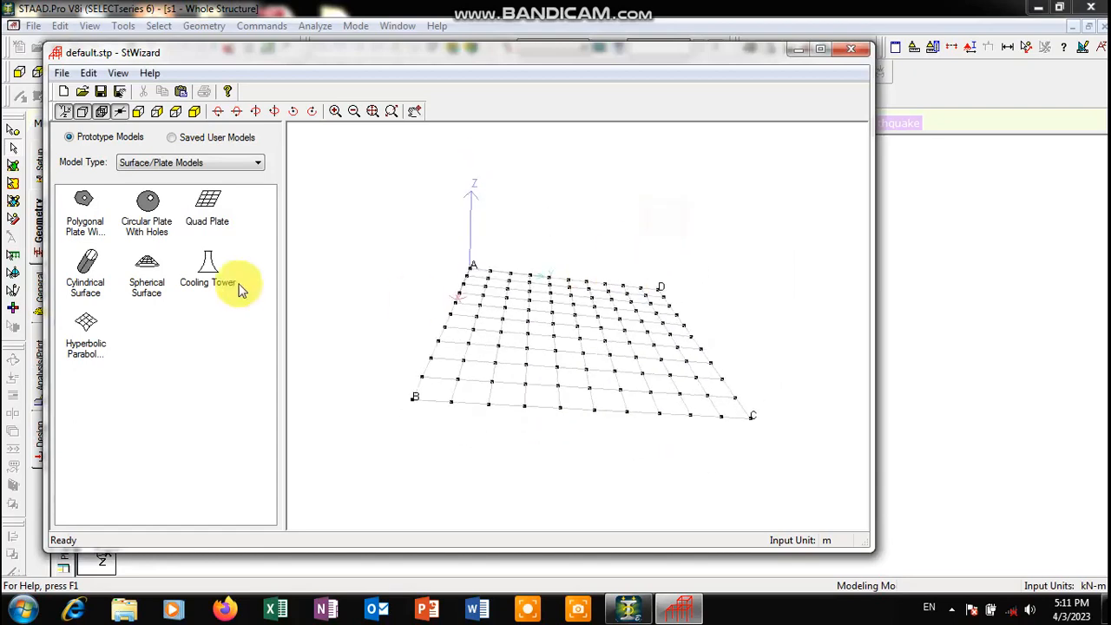
- Generate a Cylindrical Surface with its default meshing parameters and view it from another angle
double_click(101, 282)
click(639, 391)
drag(596, 213, 752, 231)
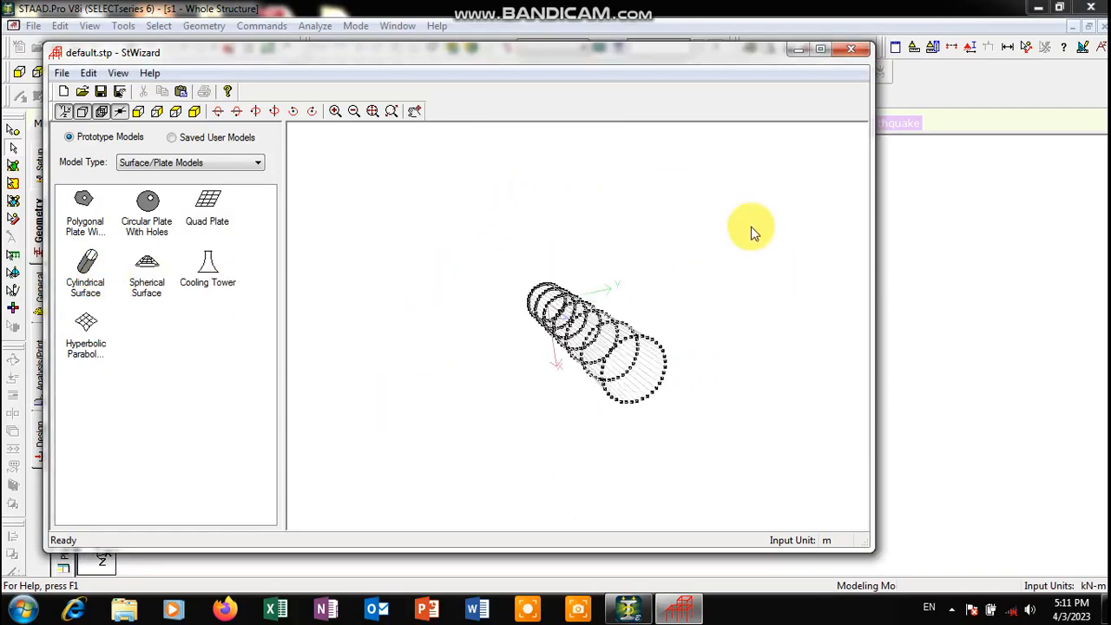
- Generate a Spherical Cap with sphere and base diameters of 20 m, 10 latitude divisions and 20 longitude divisions
double_click(146, 277)
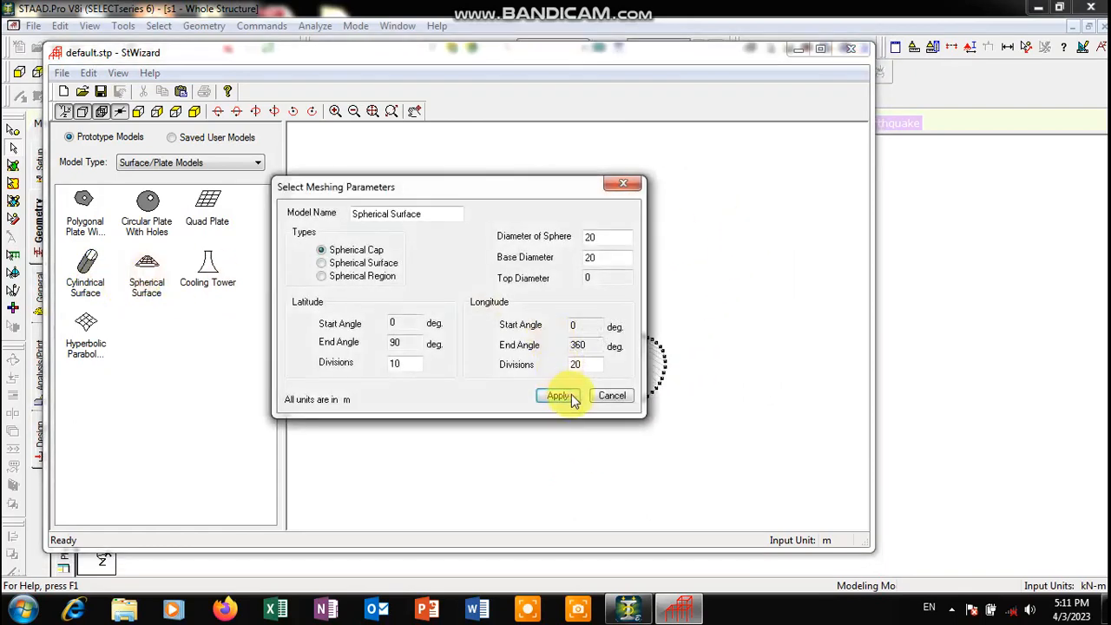
click(565, 395)
drag(461, 385, 642, 423)
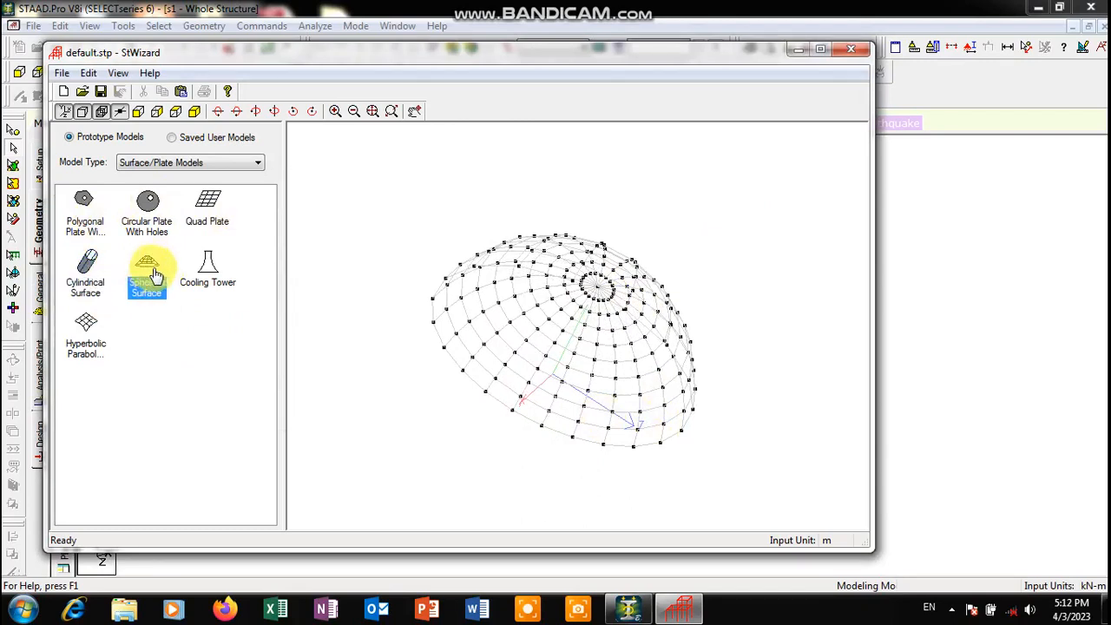
drag(617, 323, 441, 266)
drag(489, 300, 821, 252)
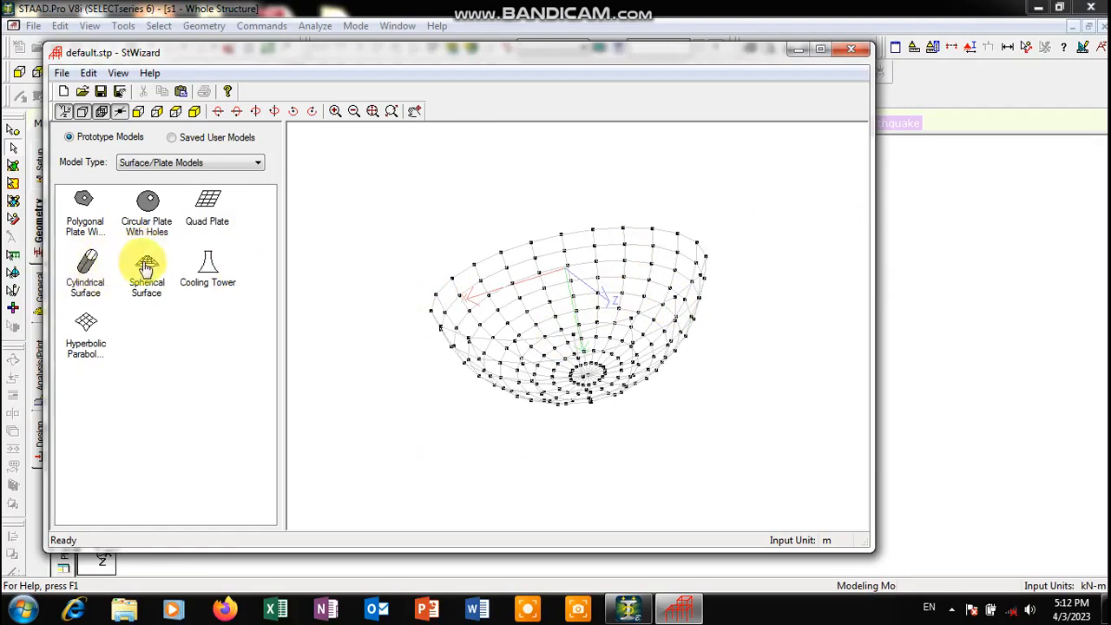
- Generate a Cooling Tower with its default meshing parameters and rotate it for viewing
double_click(213, 265)
click(499, 377)
drag(492, 393, 566, 367)
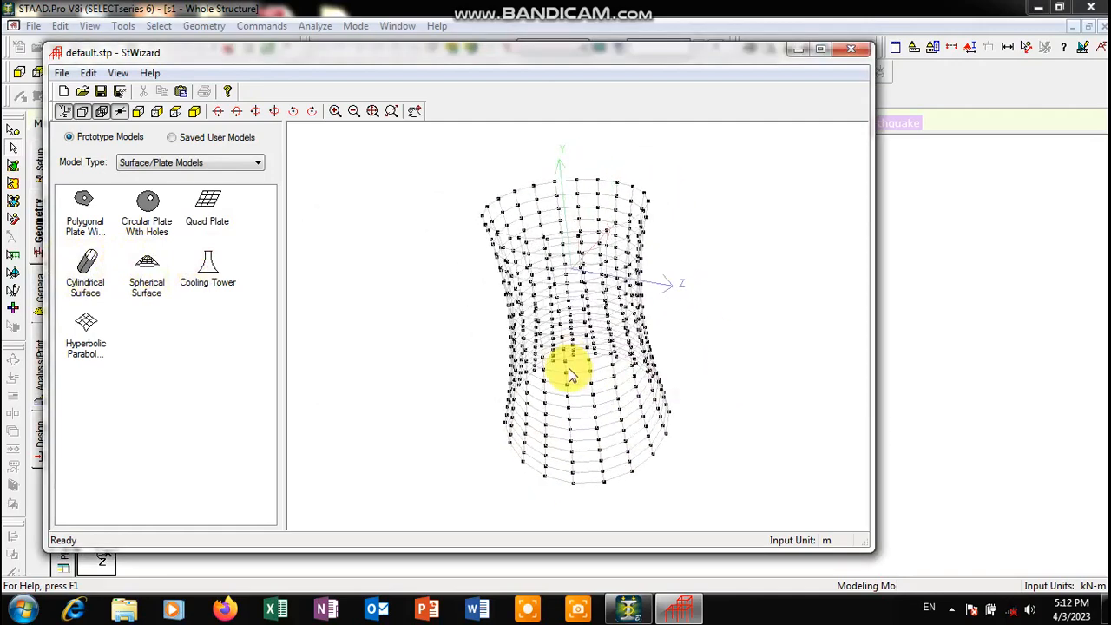
- Generate a Hyperbolic Paraboloid surface with its default meshing parameters and rotate it for viewing
double_click(83, 335)
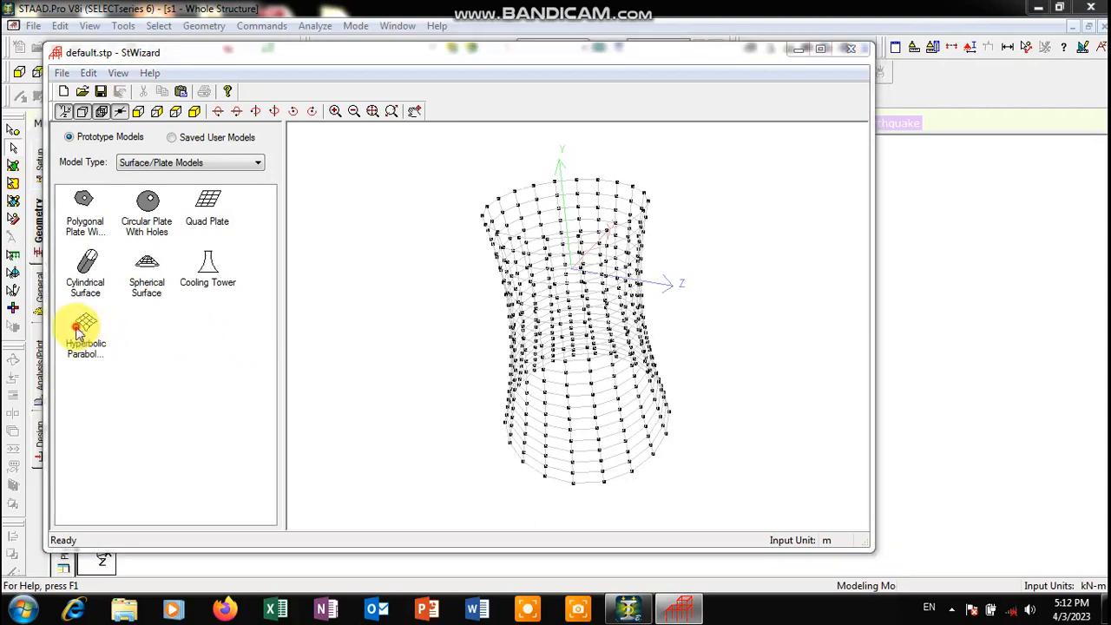
click(508, 354)
drag(596, 226, 466, 418)
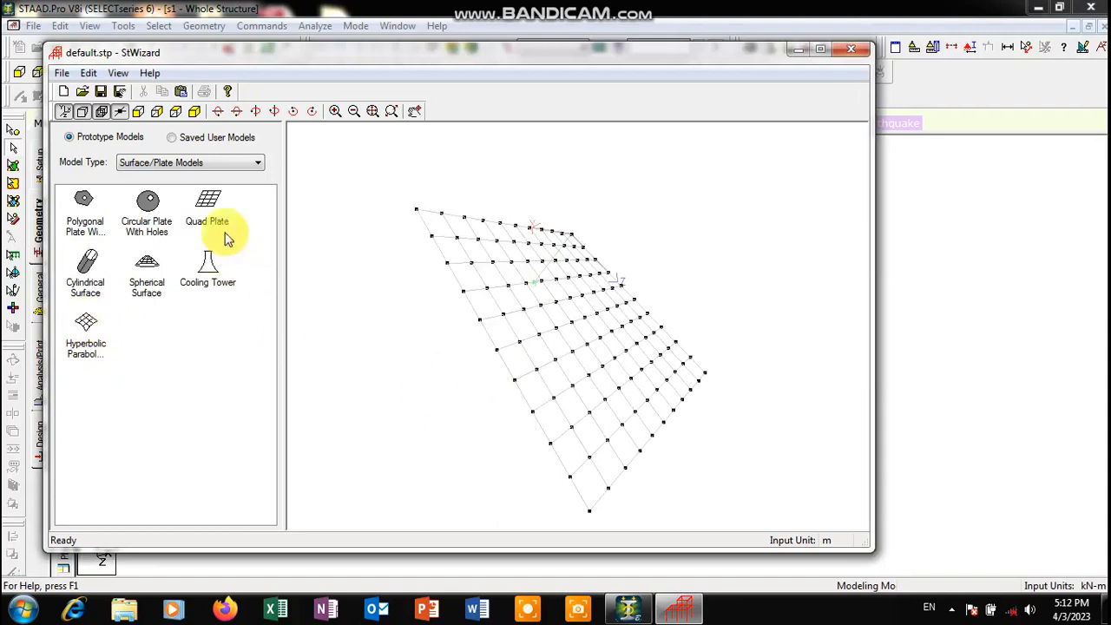
- From the Solid Models, generate a Solid Block 1 m long along X, Y and Z with 5 divisions in each direction
click(139, 163)
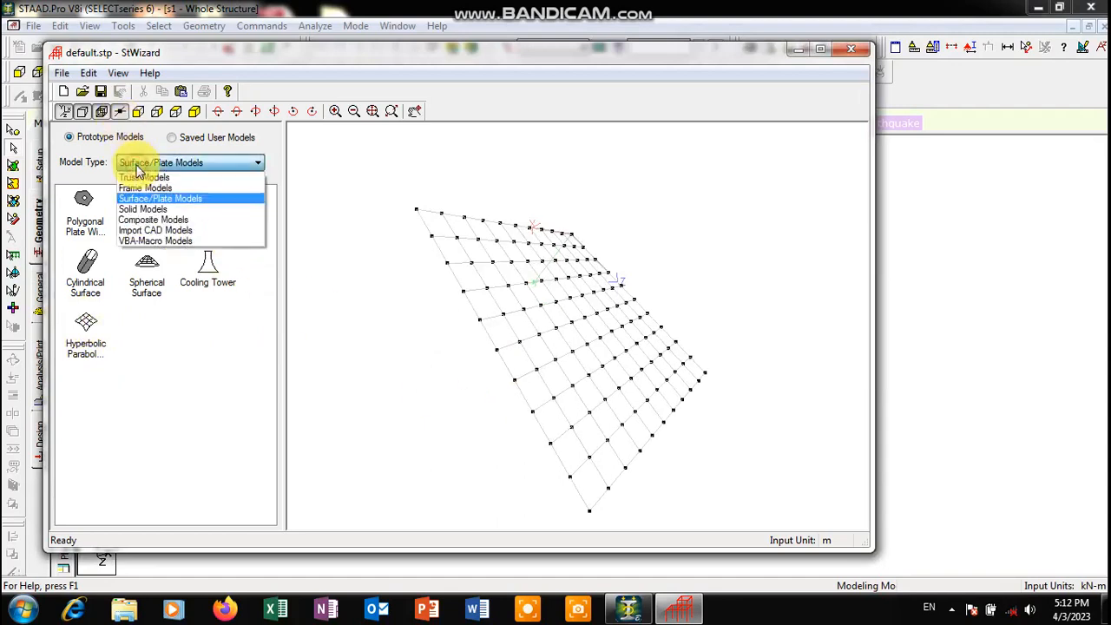
click(148, 209)
drag(90, 205, 292, 203)
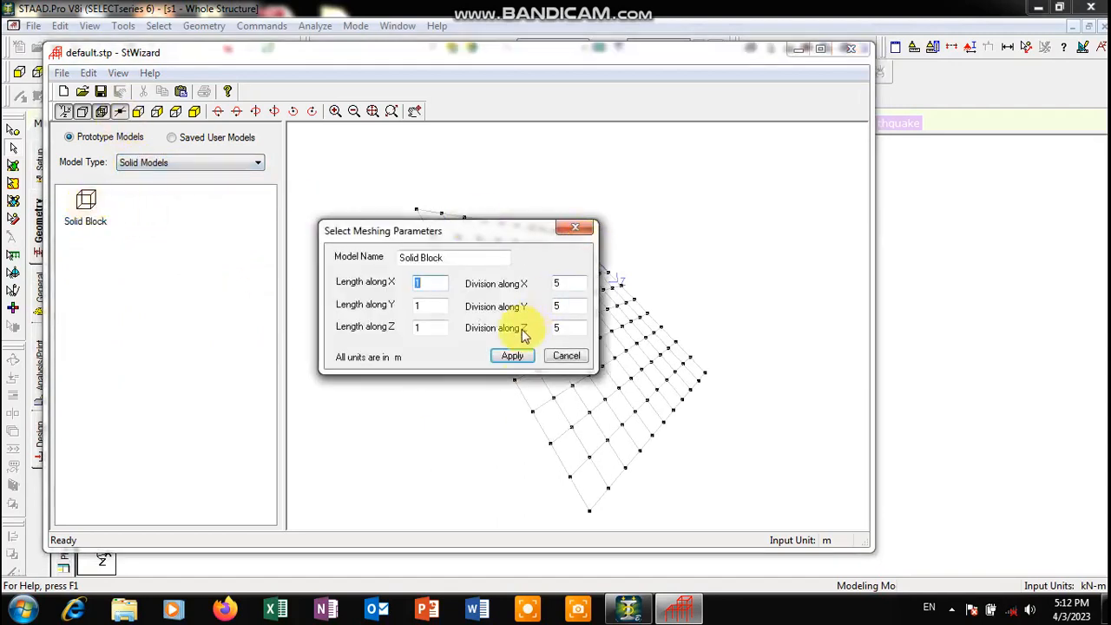
click(509, 355)
drag(542, 310, 526, 228)
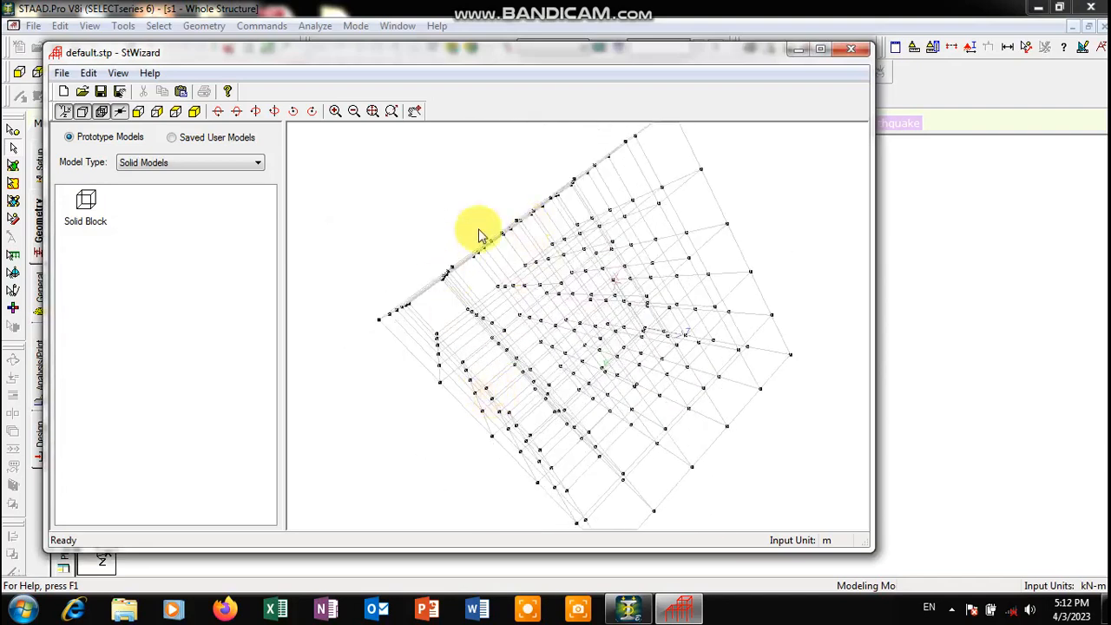
- From the Composite Models, generate a 3 m by 3 m by 3 m Bunker or Silo with a 1.2 m deep hopper and 0.5 m square opening
click(178, 165)
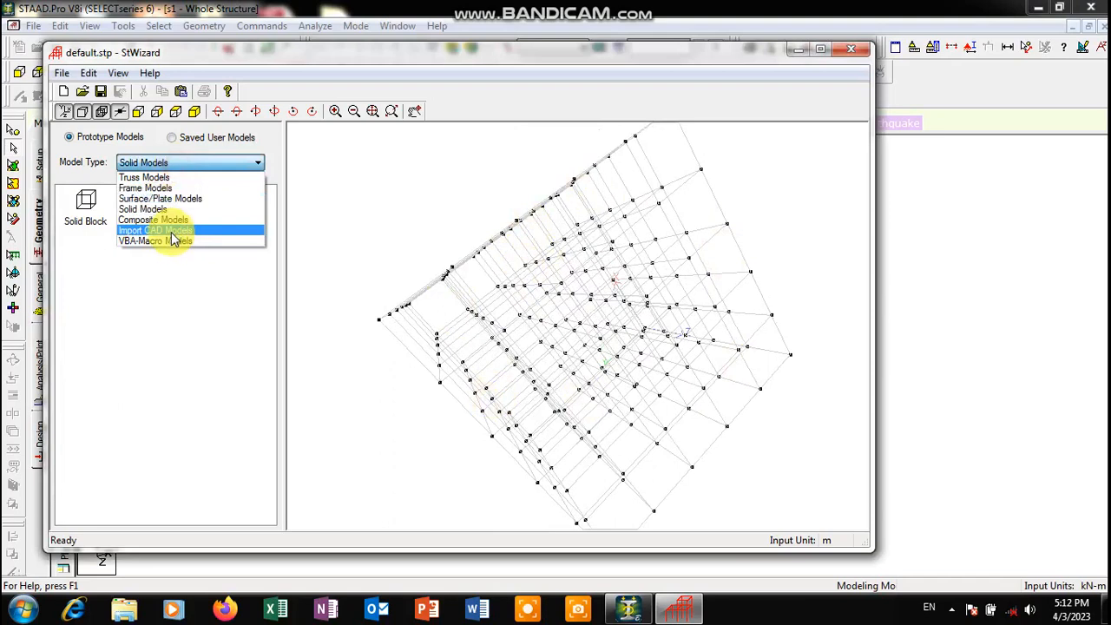
click(179, 224)
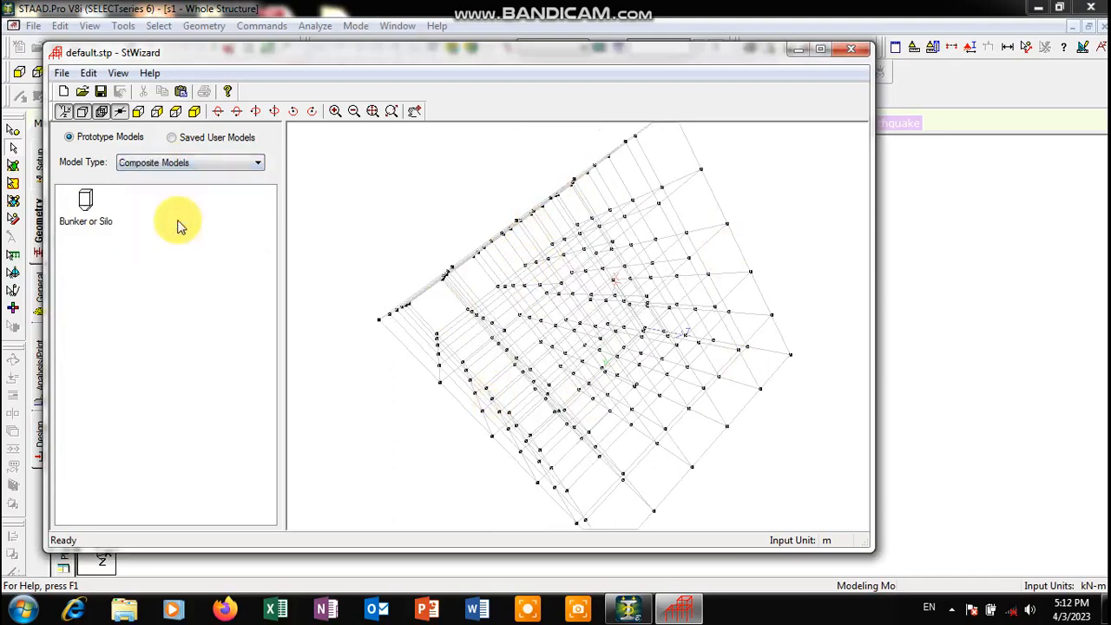
double_click(88, 217)
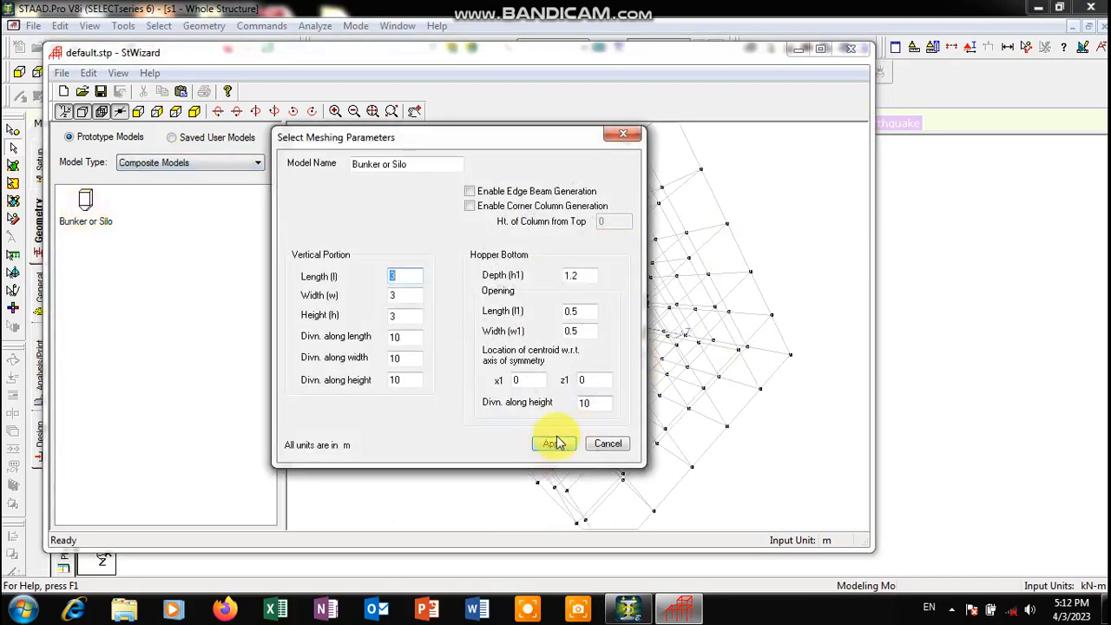
click(554, 444)
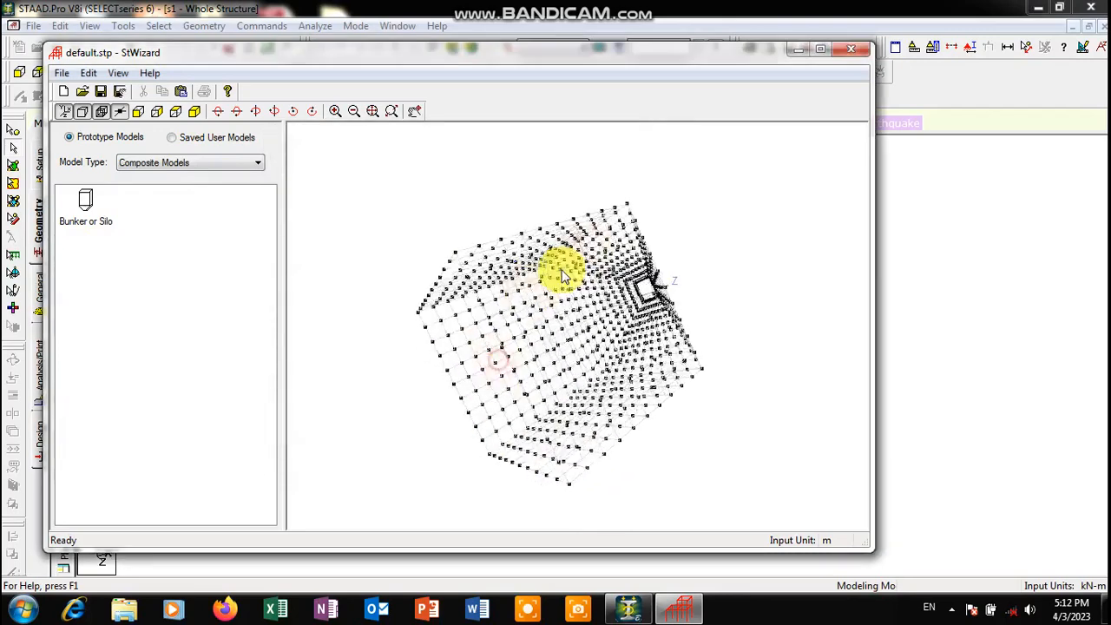
drag(736, 204, 295, 219)
double_click(90, 201)
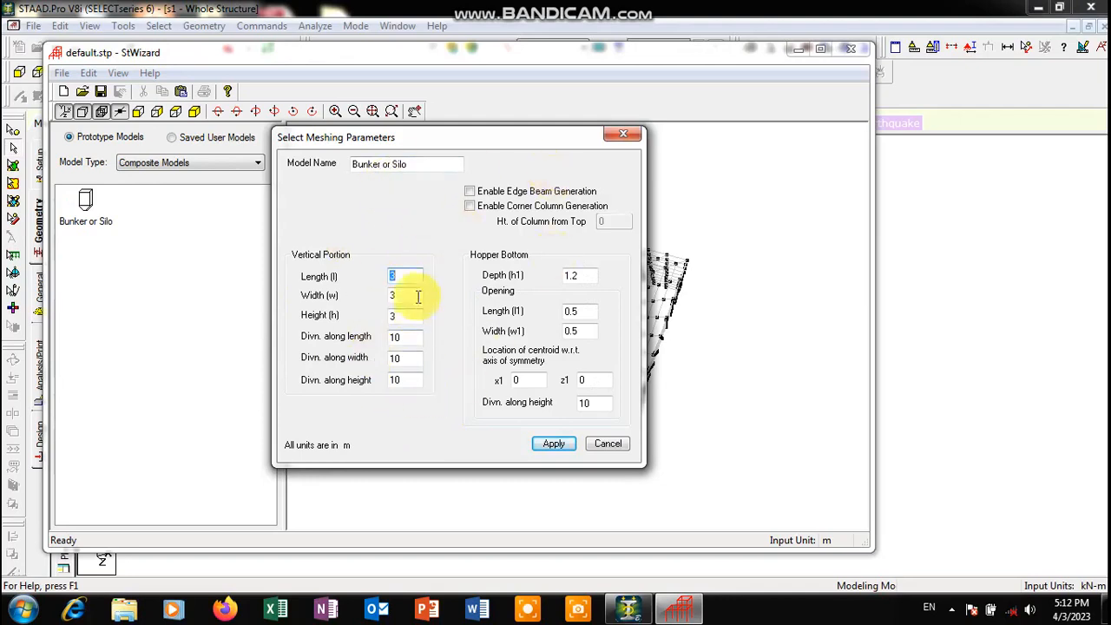
click(624, 133)
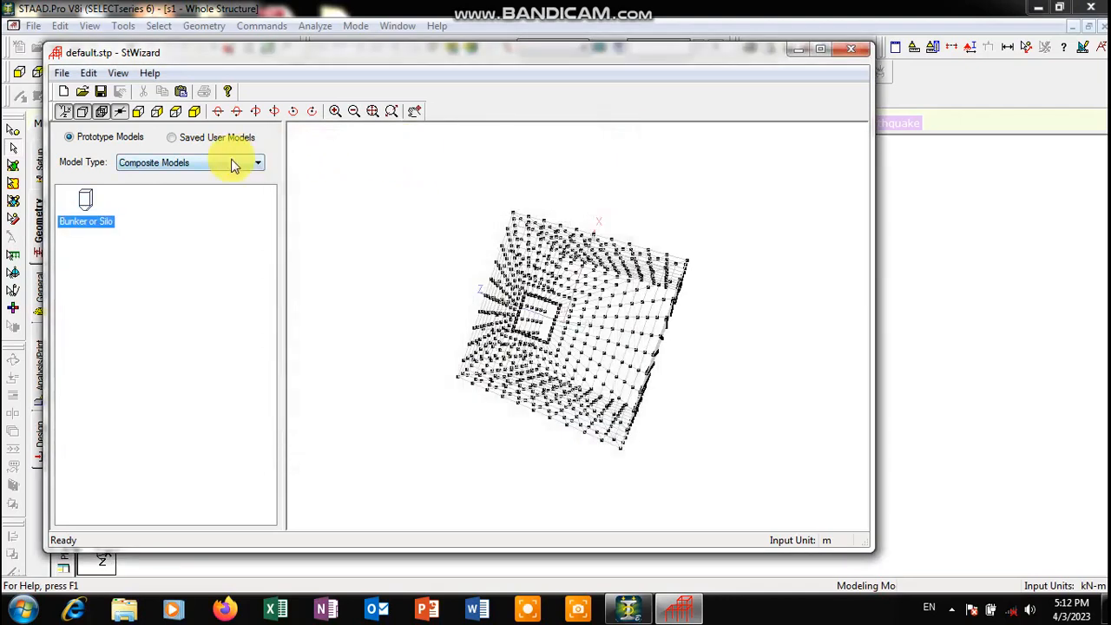
- Review the prototypes offered under Import CAD Models and VBA-Macro Models
click(232, 165)
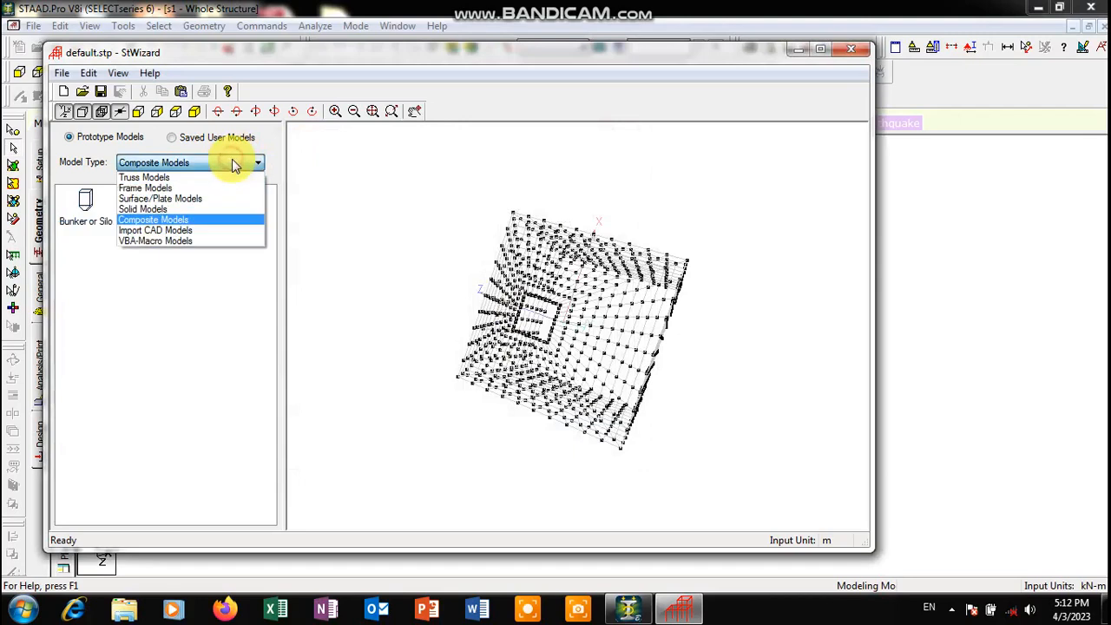
click(165, 231)
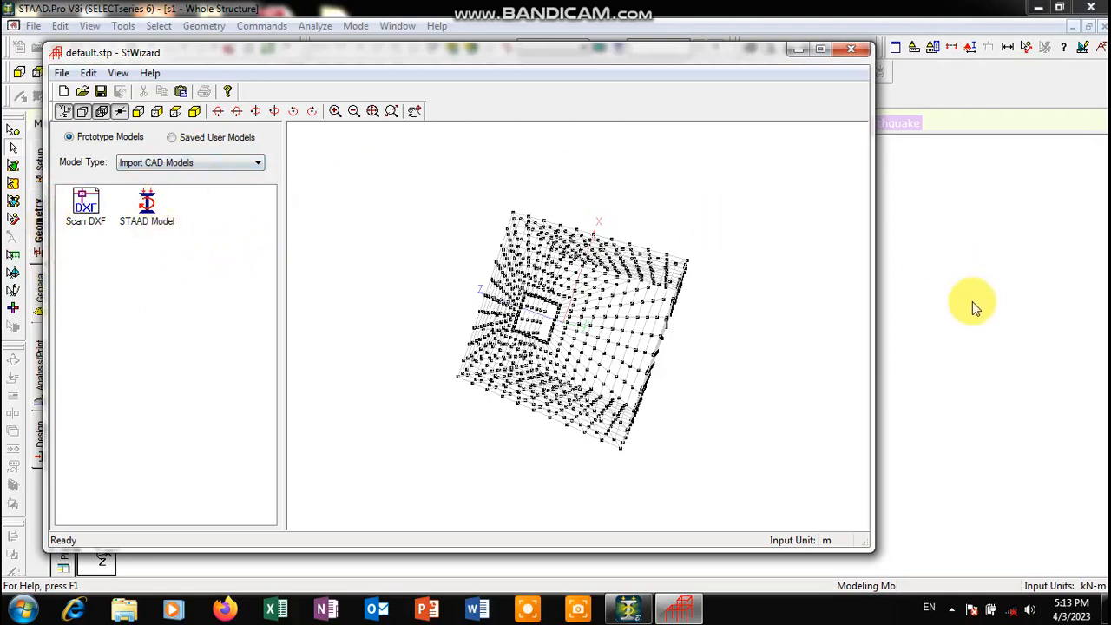
click(165, 165)
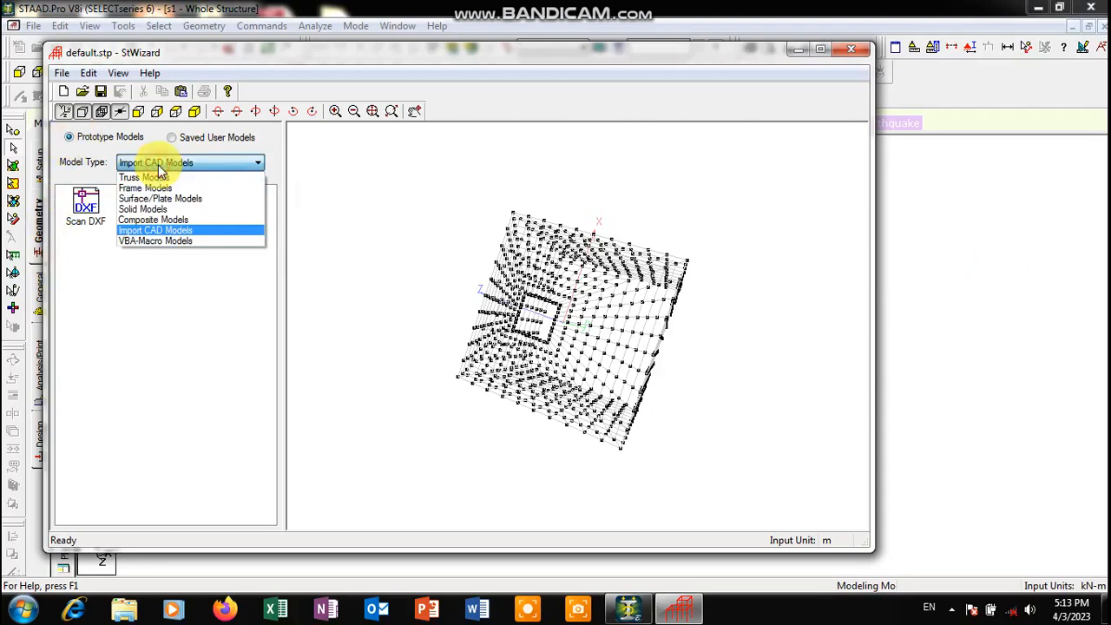
click(141, 240)
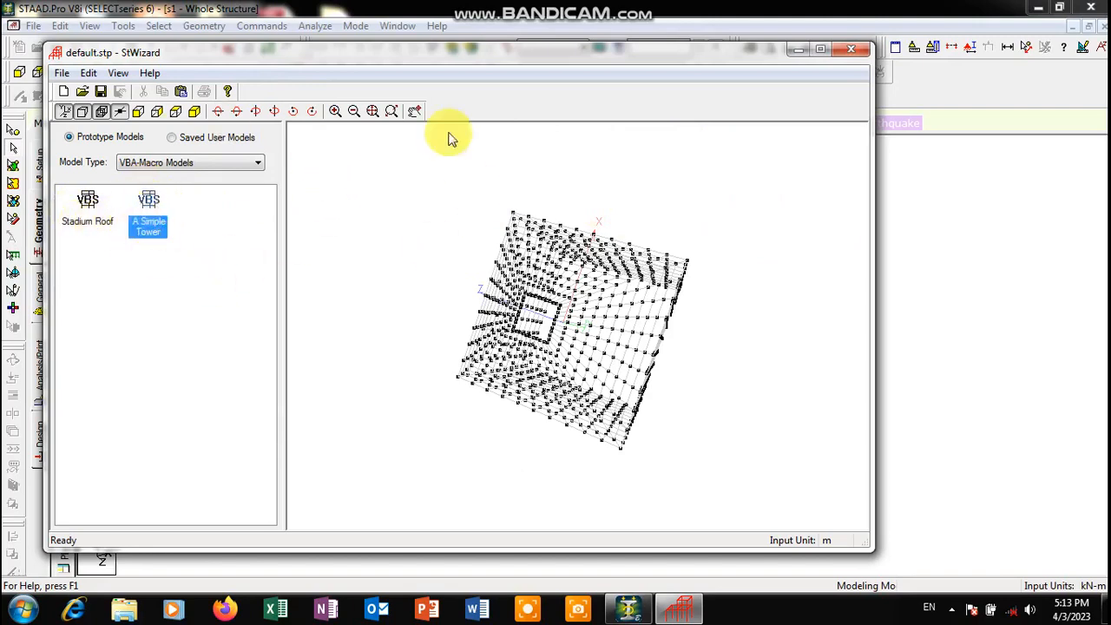
- Return to the Truss Models, generate a Pratt Truss with its default parameters, and view it from several angles
click(205, 163)
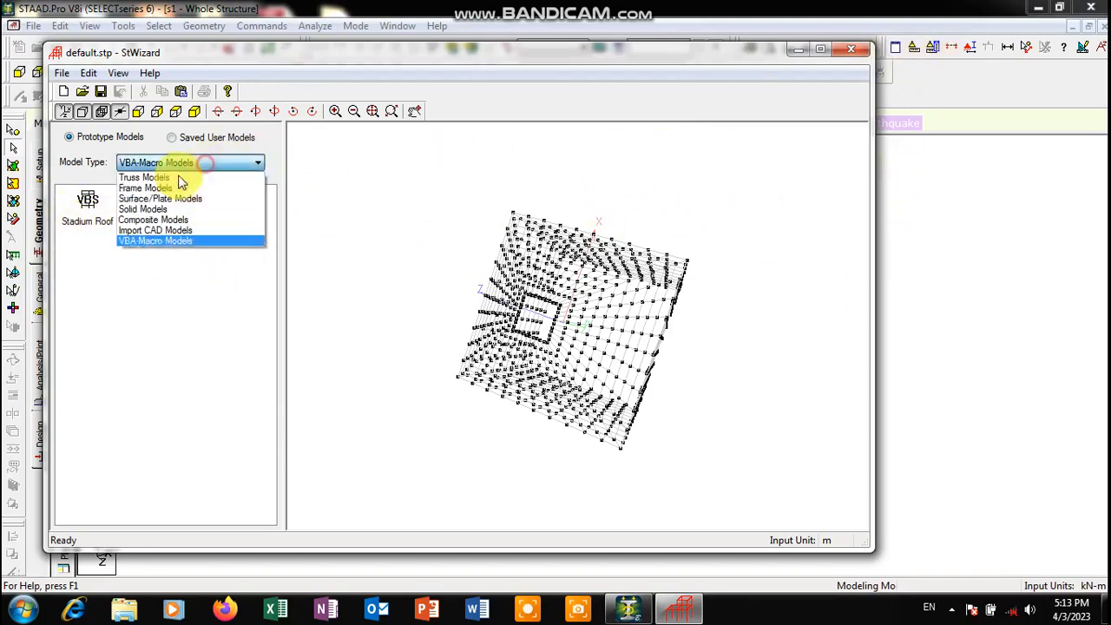
click(143, 178)
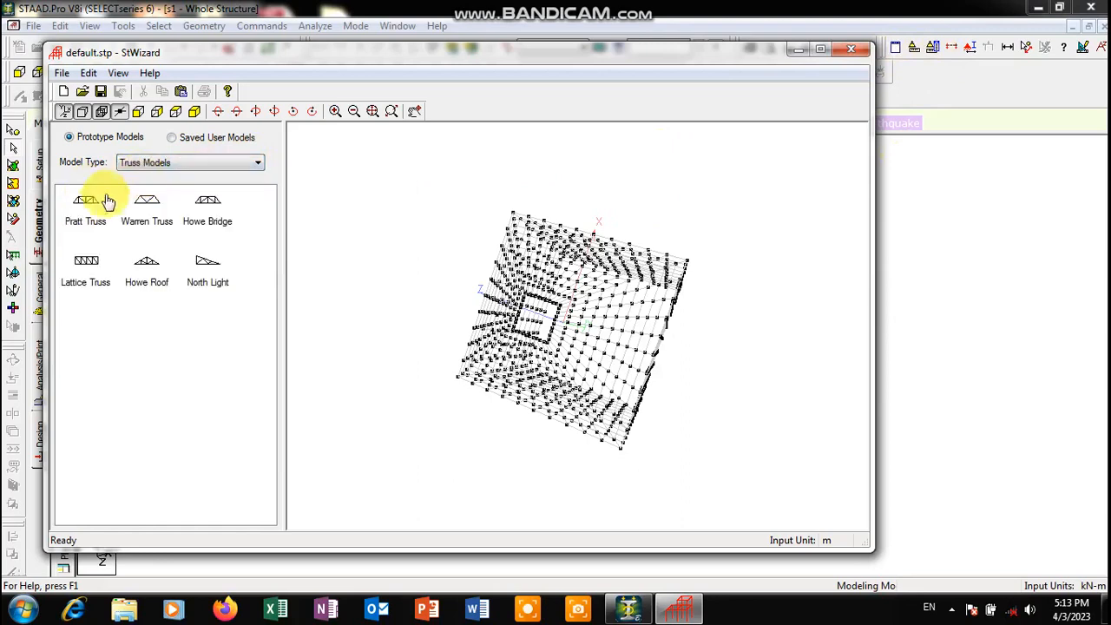
double_click(91, 213)
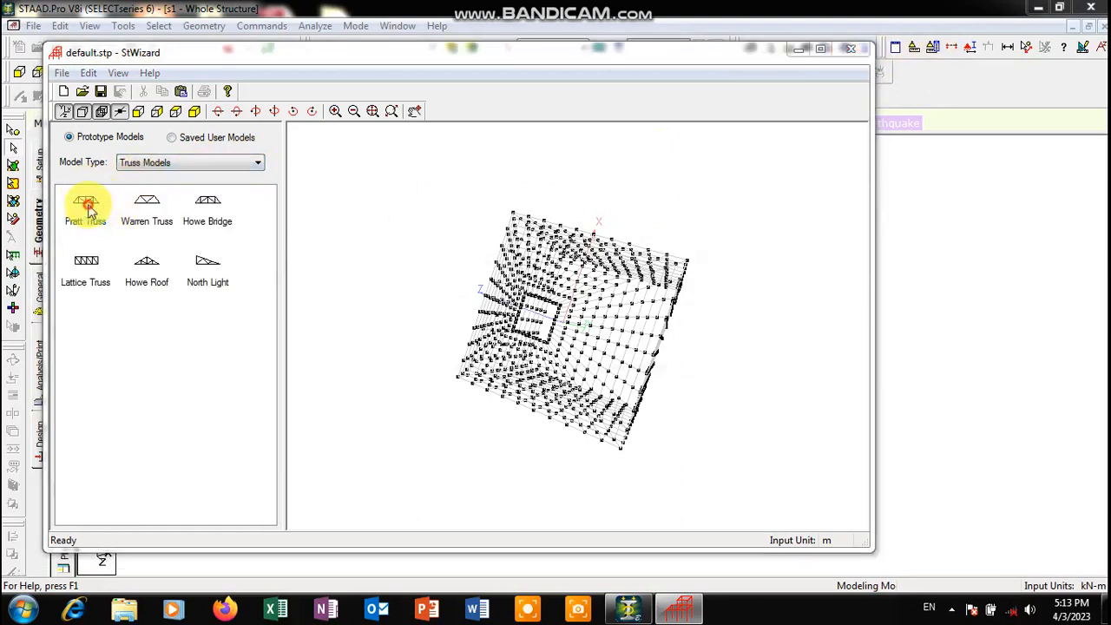
click(630, 358)
drag(658, 292, 392, 226)
drag(701, 281, 402, 251)
drag(770, 405, 548, 293)
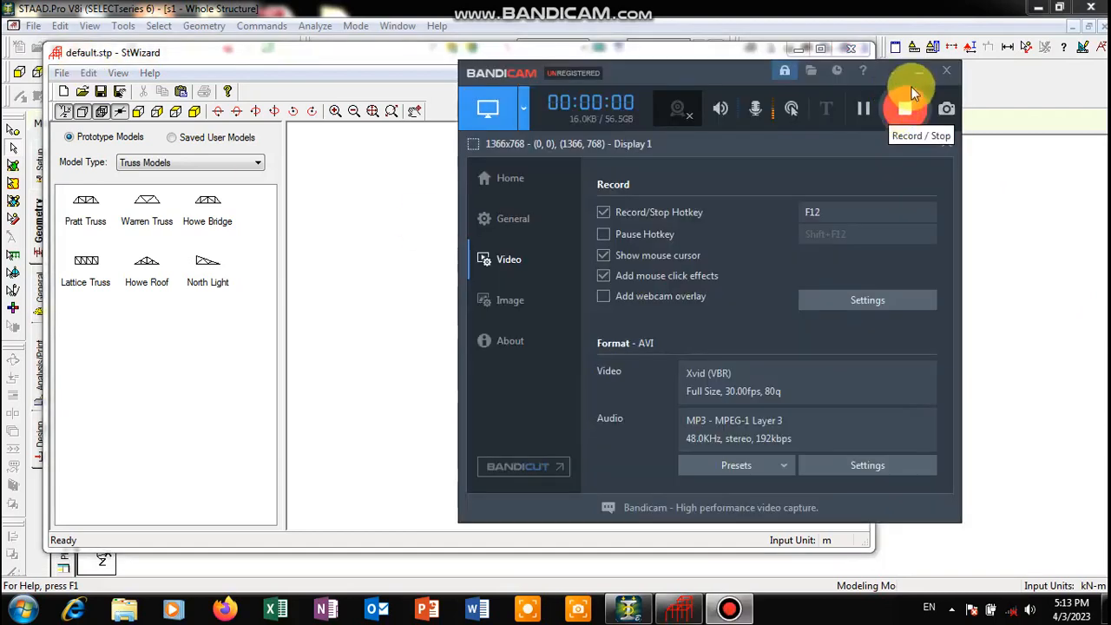
click(890, 74)
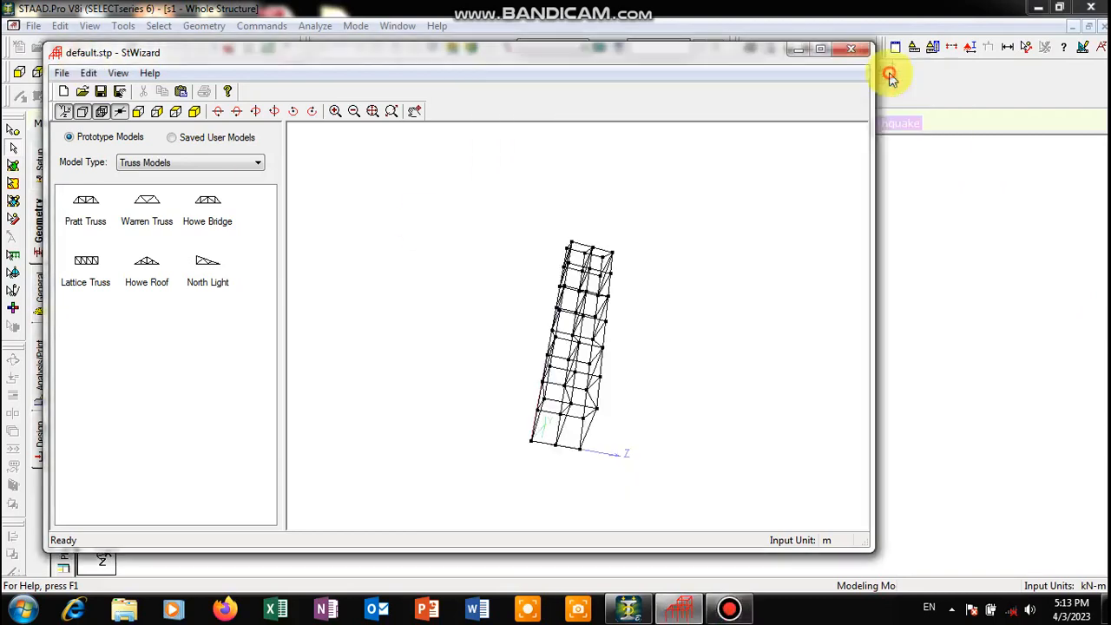
- Merge the generated Pratt Truss prototype into the STAAD.Pro model with X, Y and Z offsets of 0 m
drag(717, 287, 603, 347)
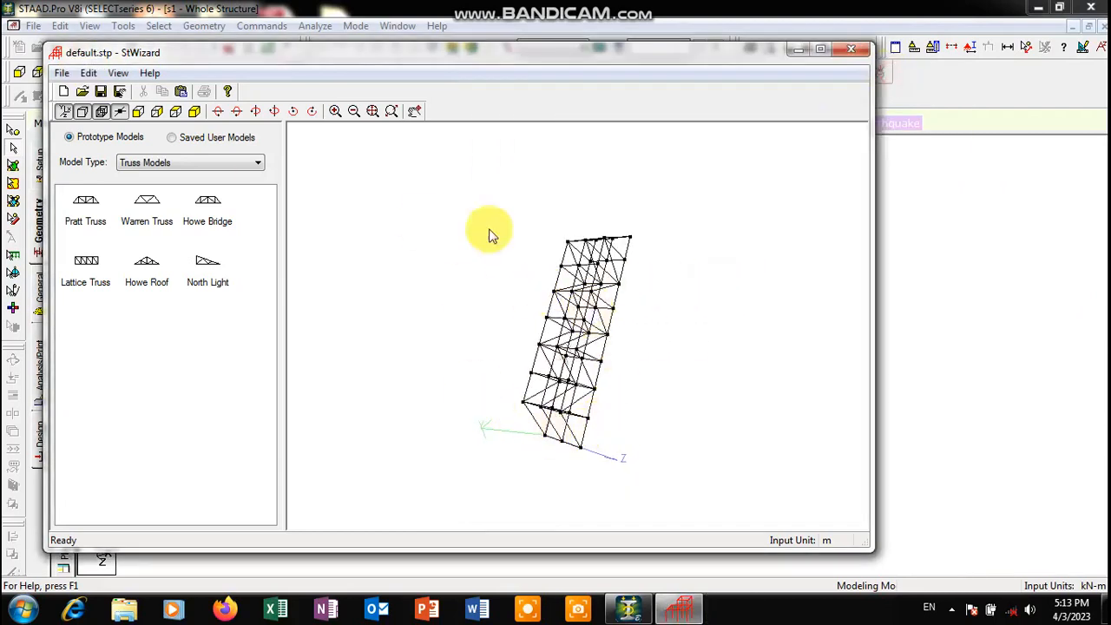
click(63, 73)
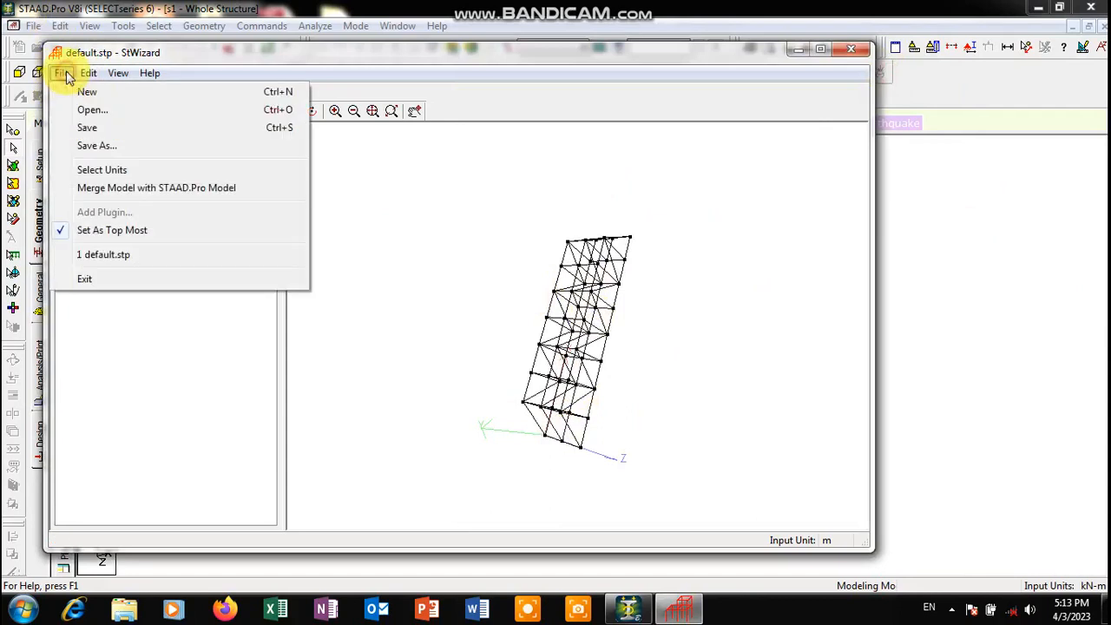
mouse_move(88, 73)
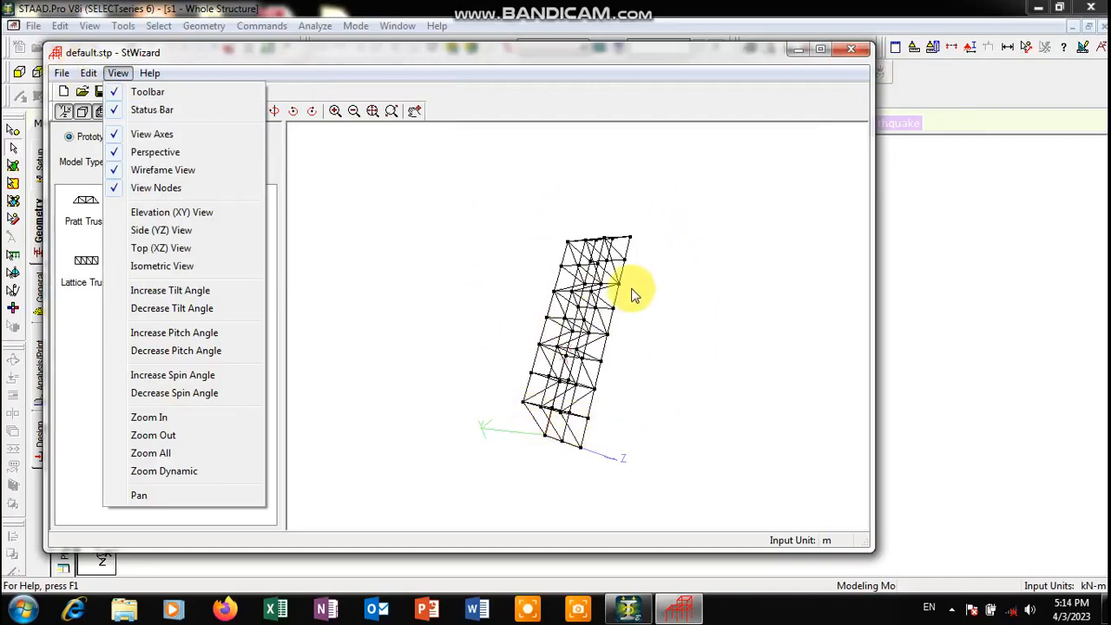
mouse_move(87, 74)
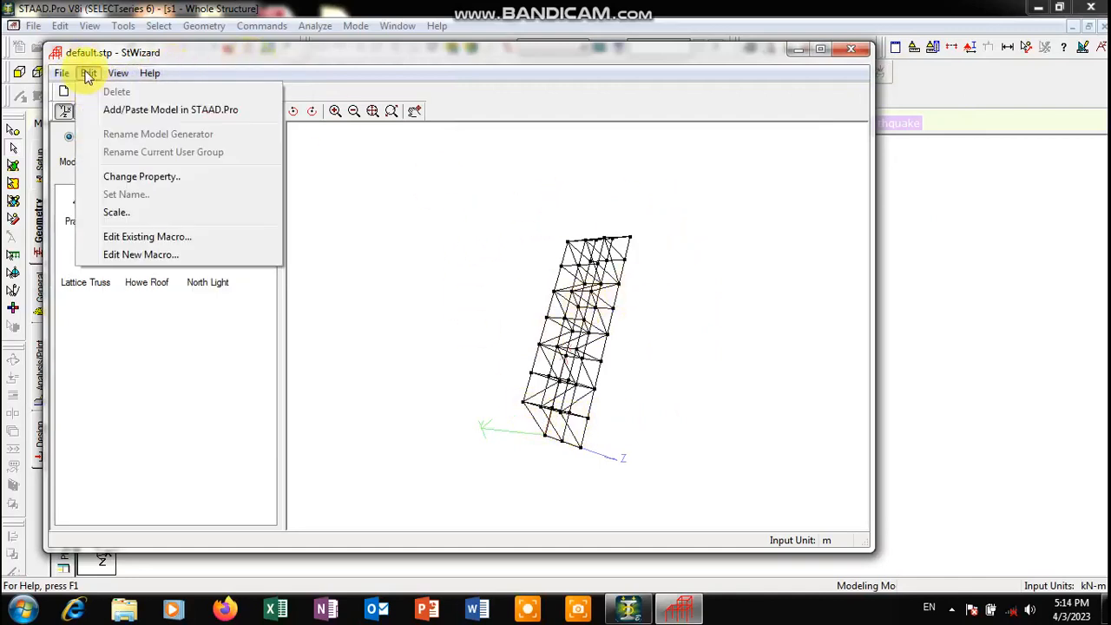
click(101, 117)
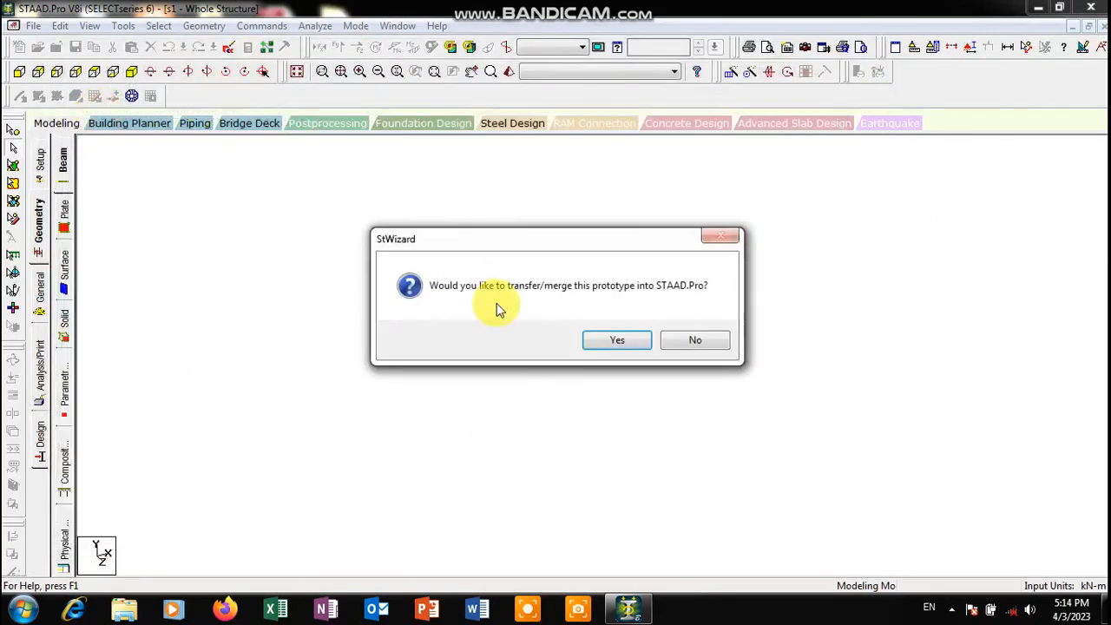
click(608, 347)
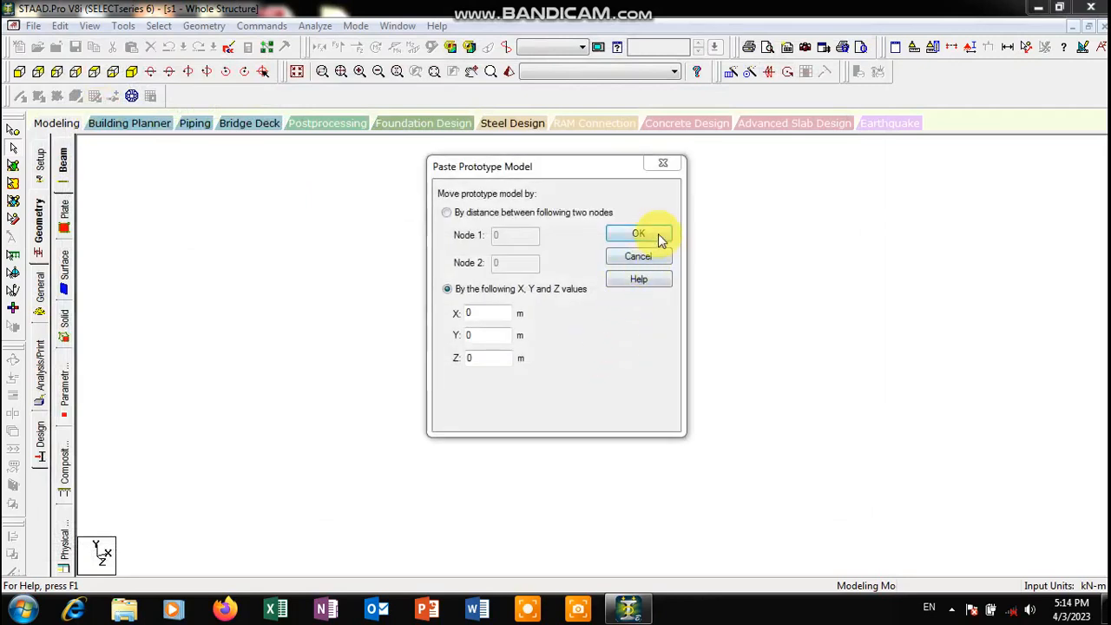
click(657, 235)
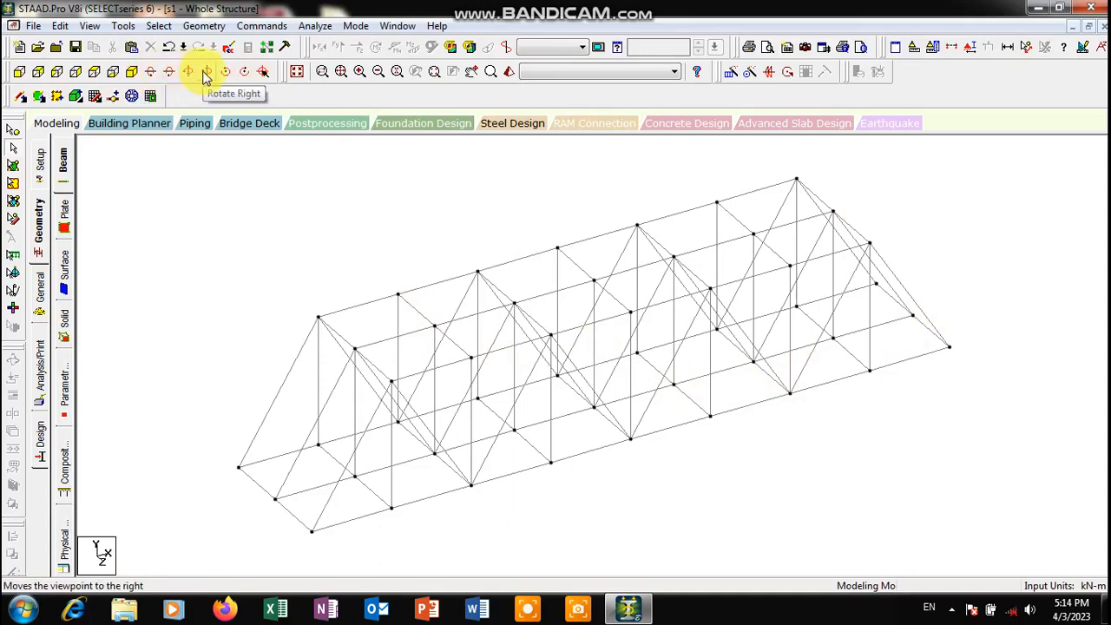
- Examine the merged truss from different angles by rotating the view up, down, left and right and spinning it both ways
click(155, 71)
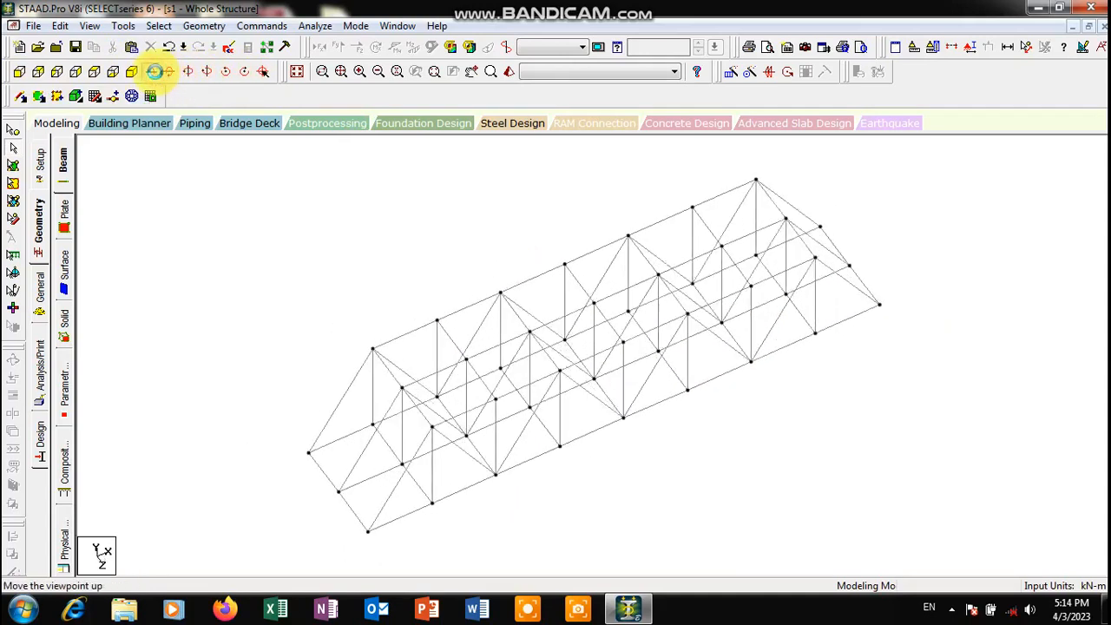
click(167, 75)
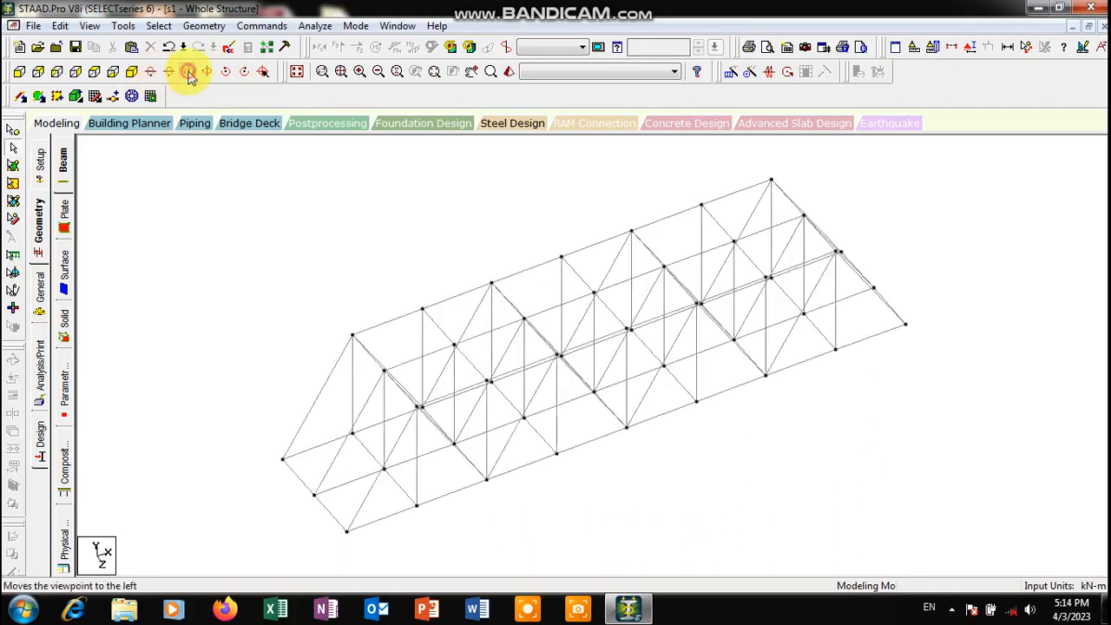
click(188, 73)
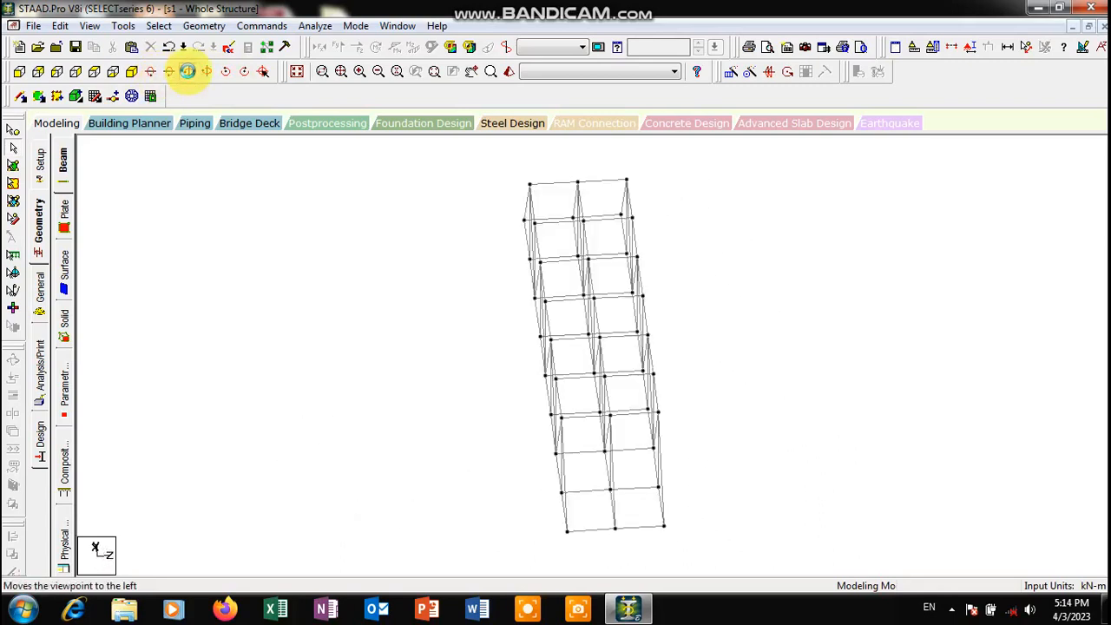
click(203, 73)
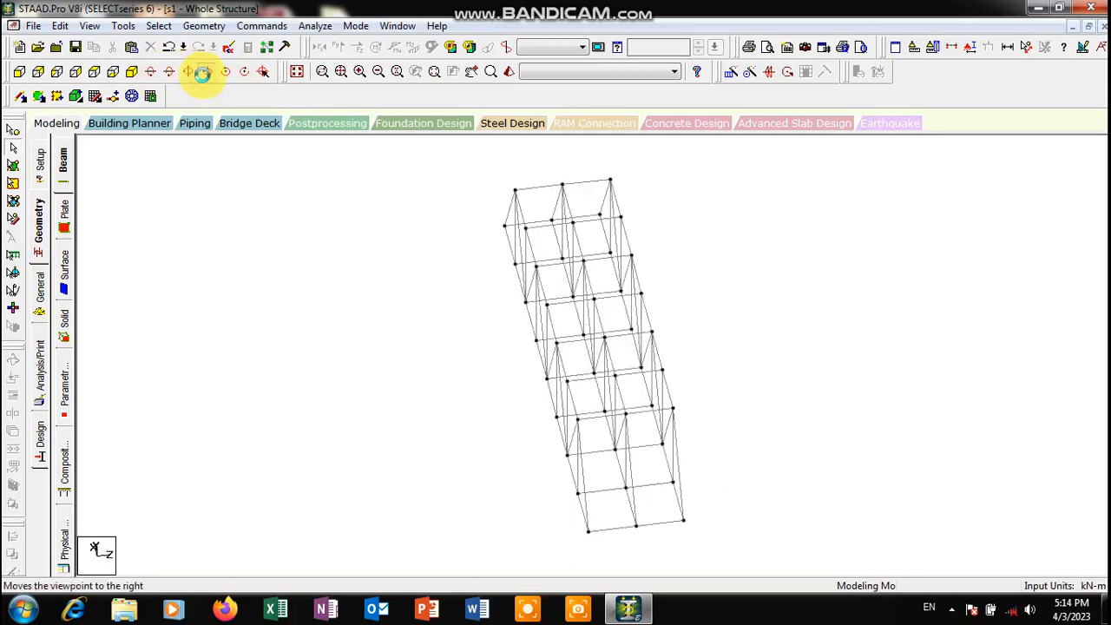
click(228, 74)
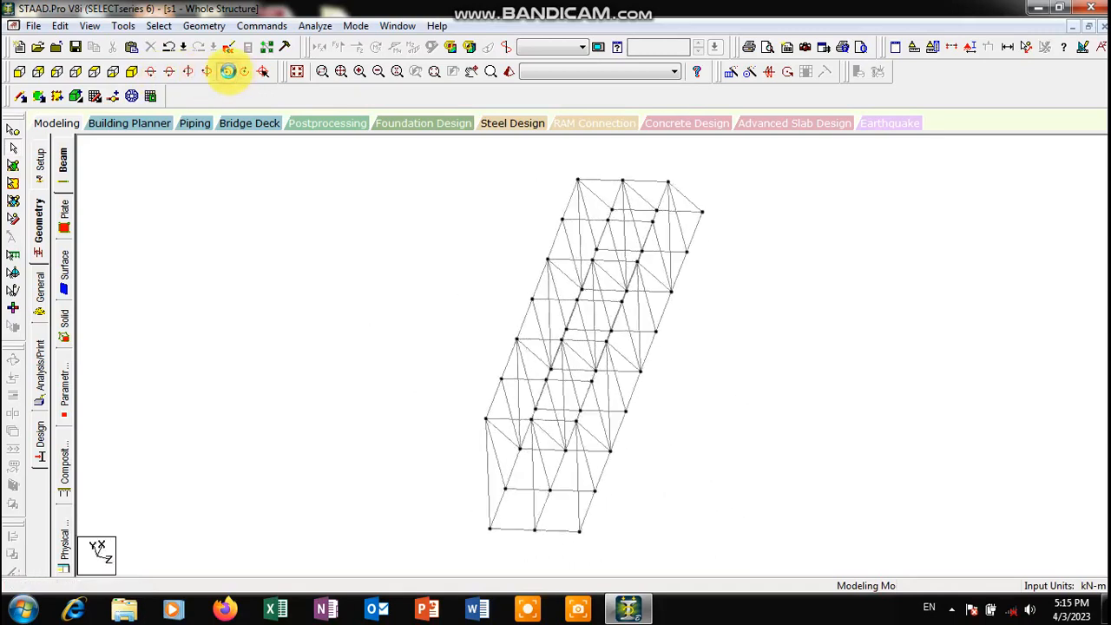
click(228, 74)
click(246, 73)
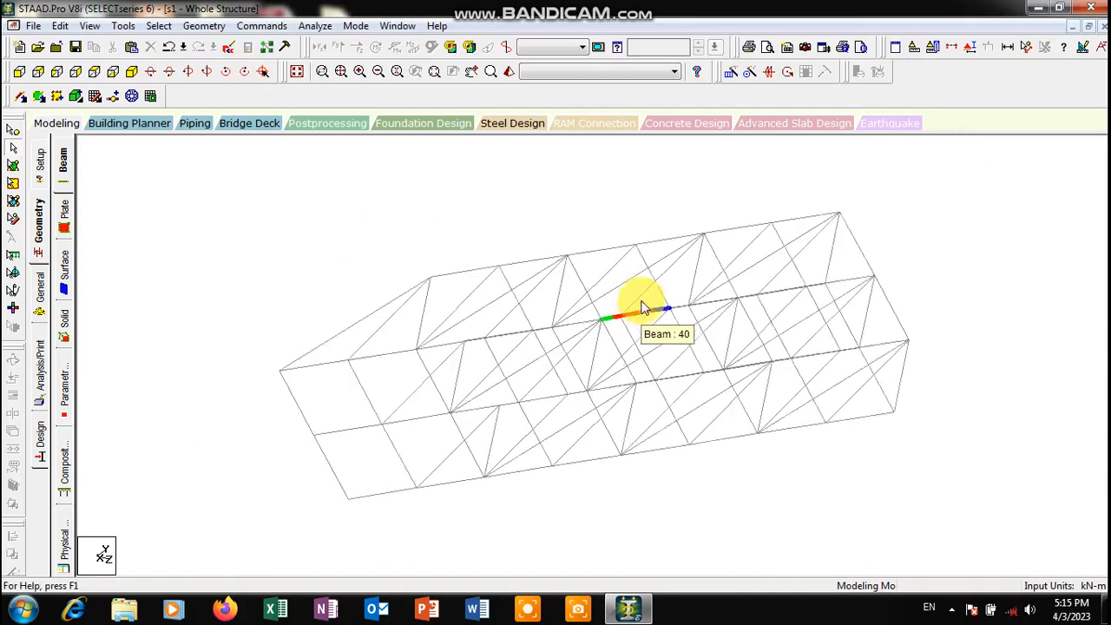
- Zoom in and back out on the whole truss and return it to the isometric view
click(359, 72)
click(360, 76)
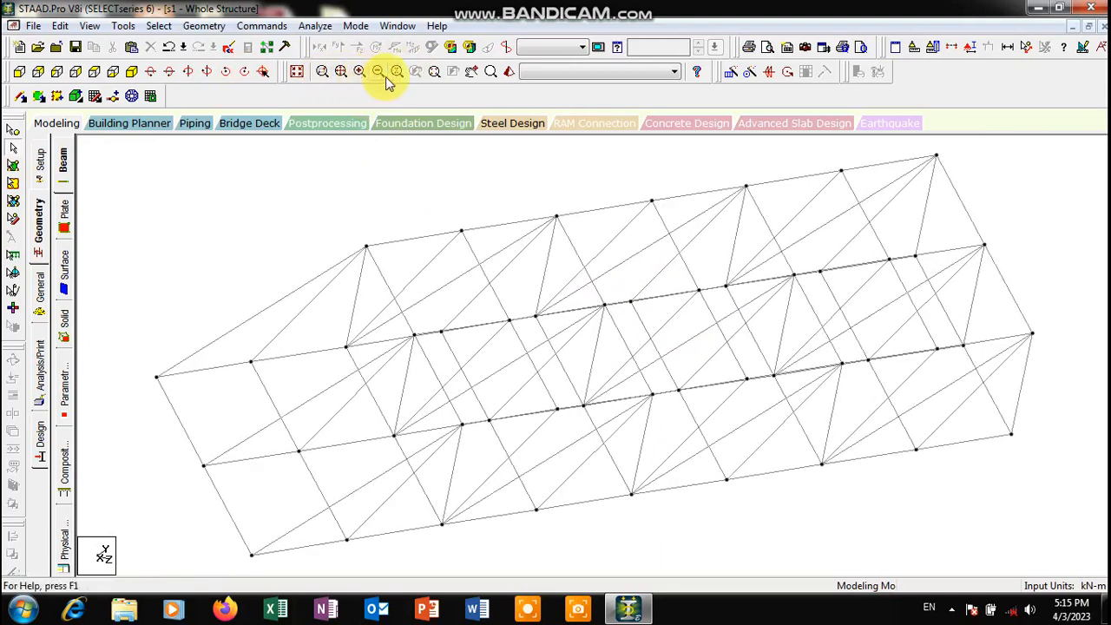
click(383, 76)
click(383, 76)
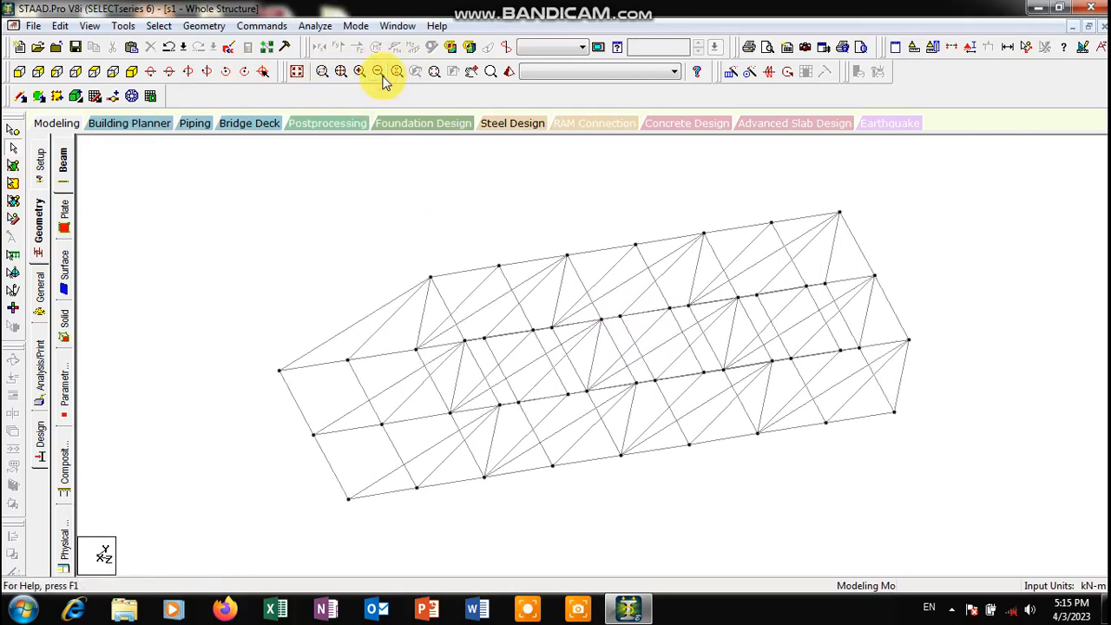
click(142, 77)
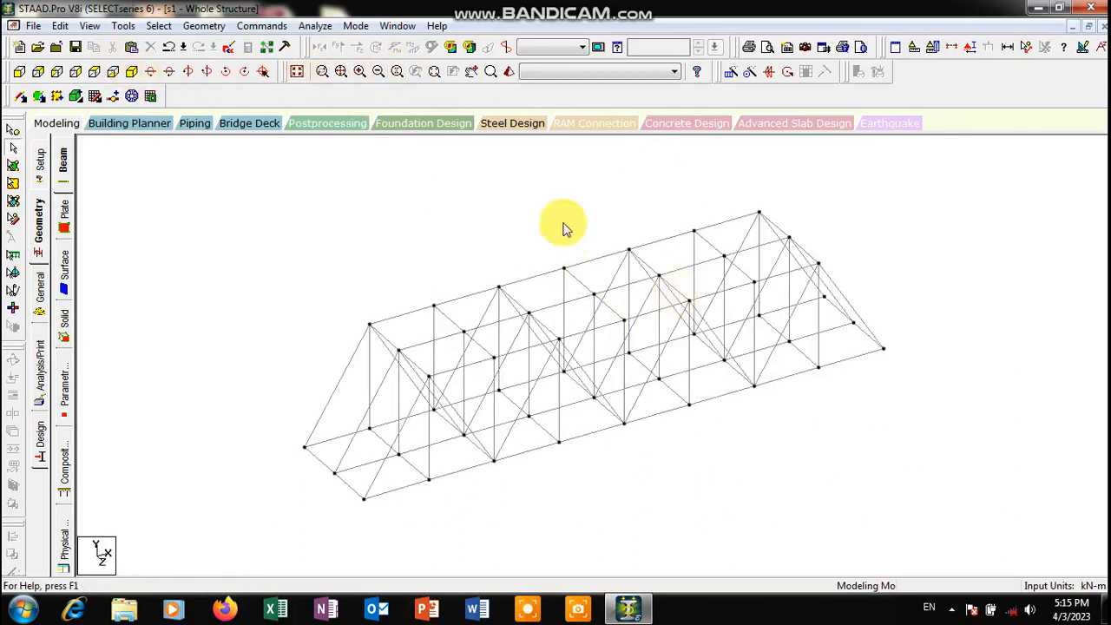